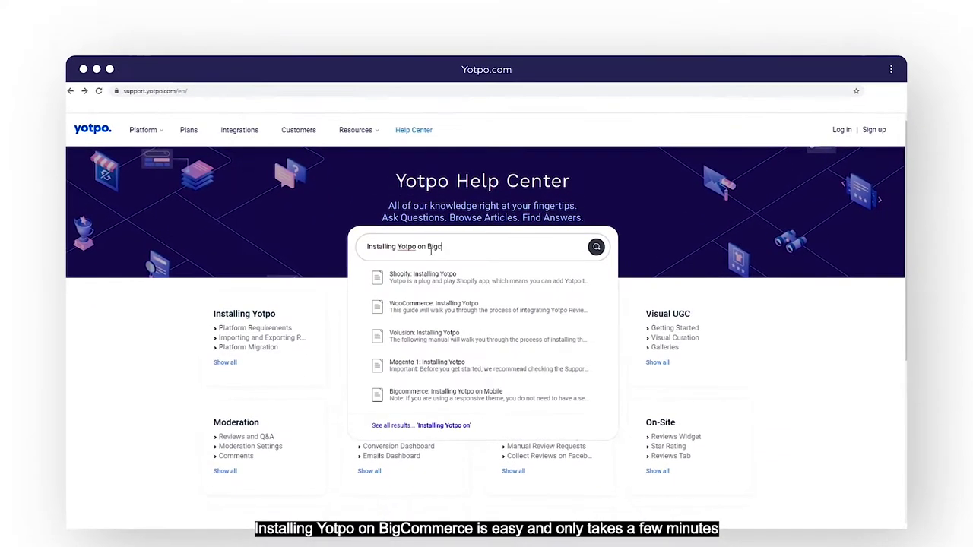
# Search the Help Center for 'Installing Yotpo on BigCommerce' and open the Stencil article.
pyautogui.write('ommerce')
pyautogui.click(486, 276)
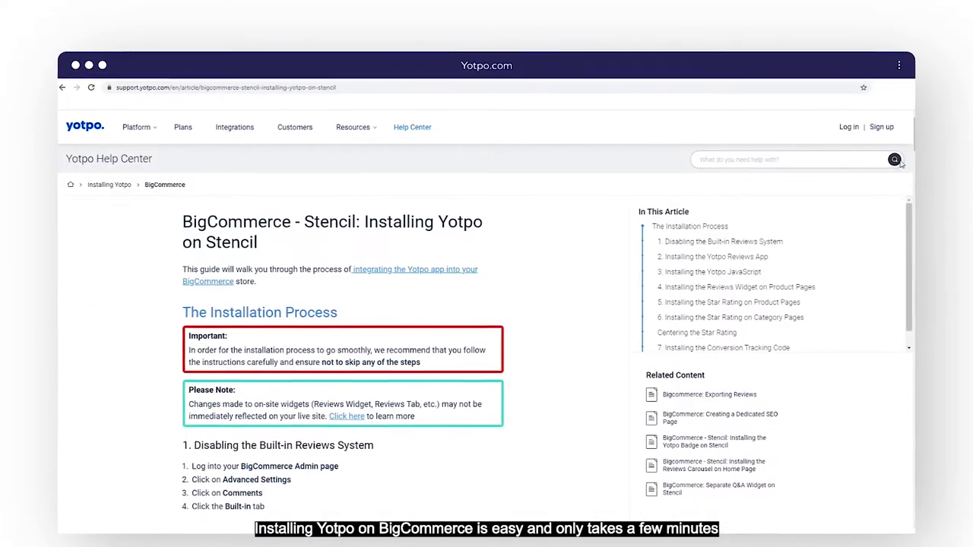
pyautogui.scroll(-3, 487, 304)
pyautogui.scroll(-4, 487, 304)
pyautogui.scroll(-3, 486, 304)
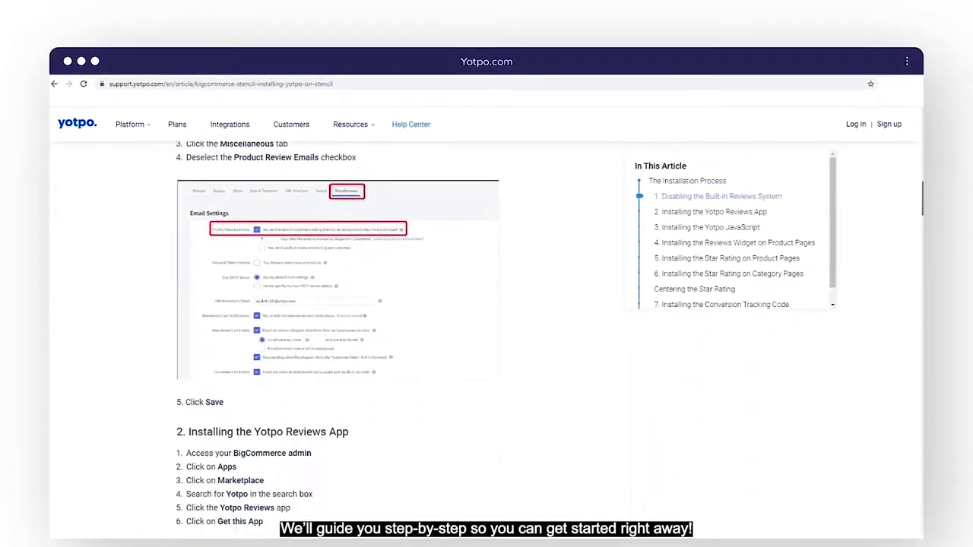
pyautogui.scroll(-5, 378, 400)
pyautogui.scroll(-1, 378, 400)
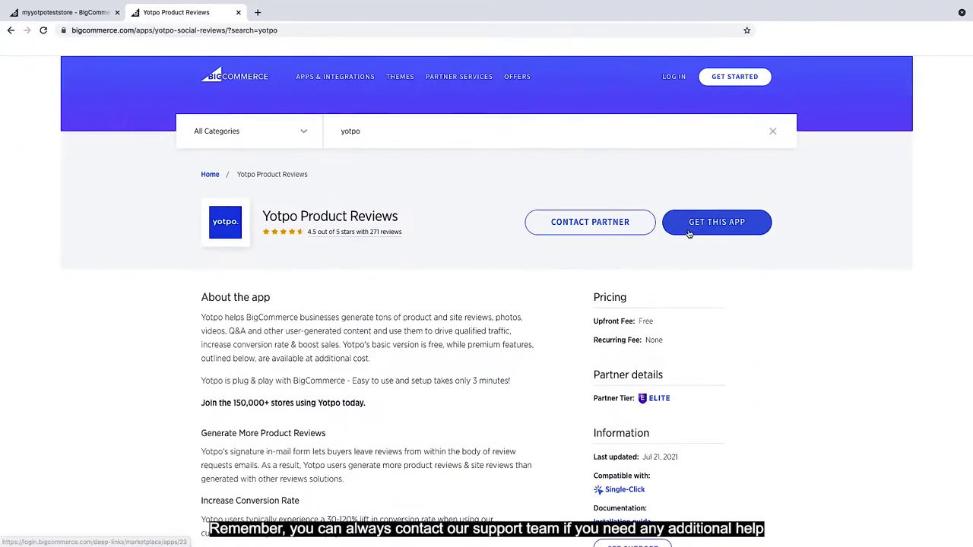
# Install the Yotpo Product Reviews app, then go to the guide's Yotpo JavaScript step.
pyautogui.click(688, 233)
pyautogui.click(343, 215)
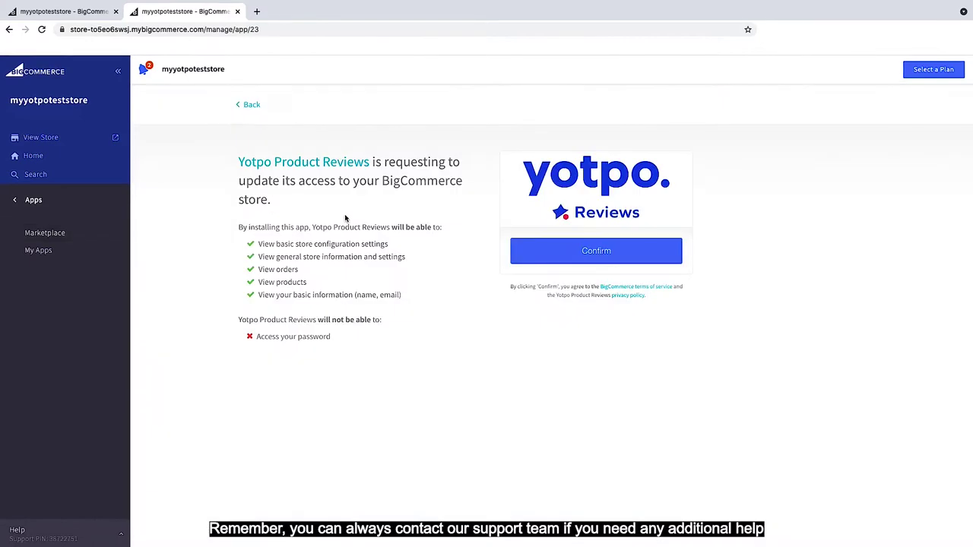
pyautogui.click(592, 252)
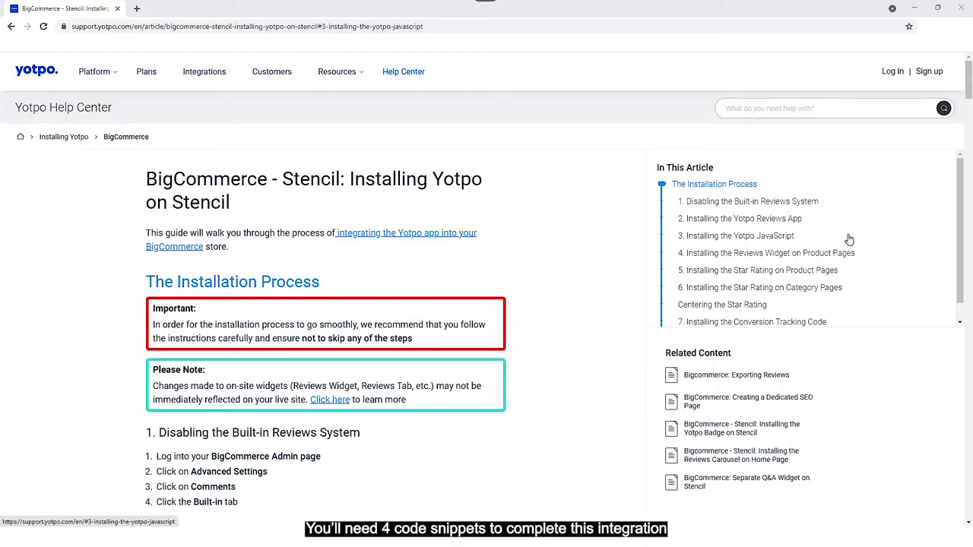
pyautogui.click(849, 239)
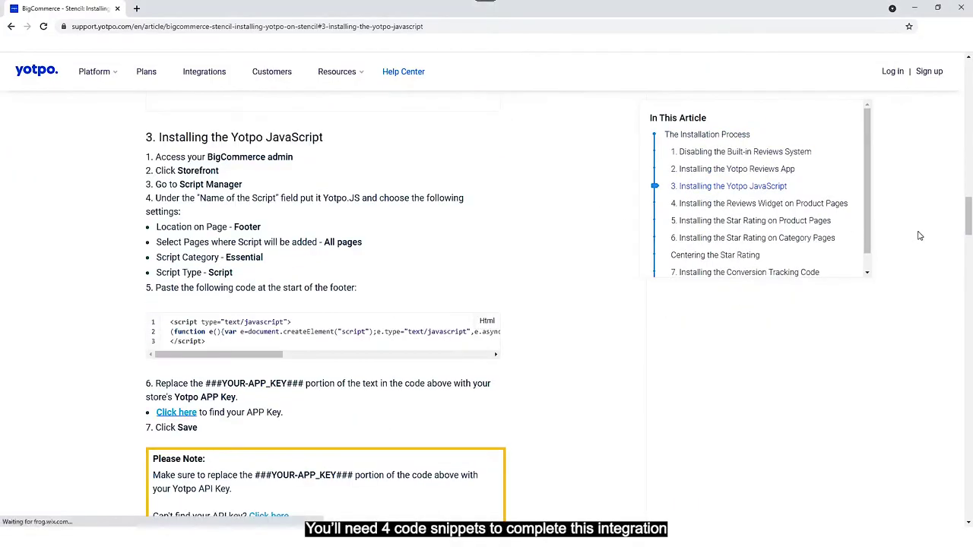
pyautogui.moveTo(970, 219); pyautogui.dragTo(967, 342)
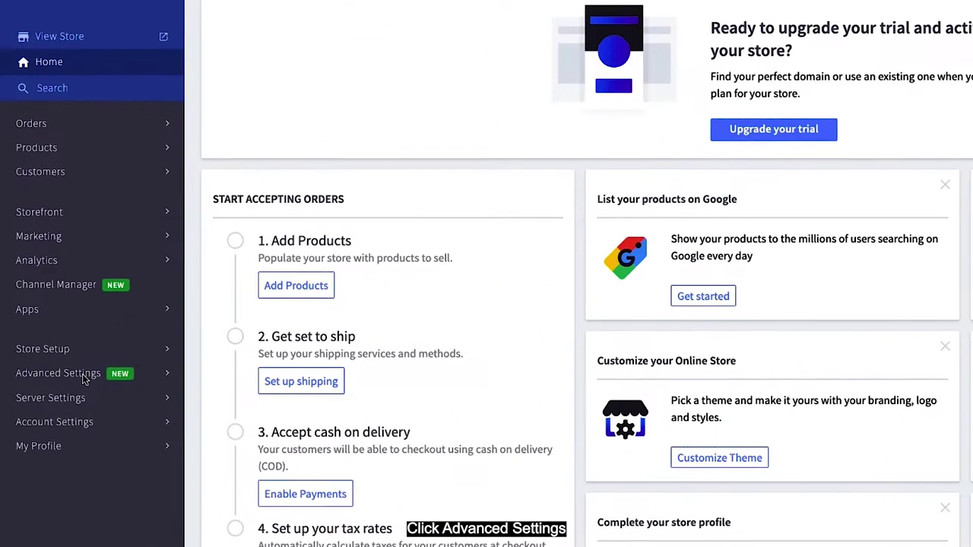
# Uncheck Product reviews in Advanced Settings > Comments > Built-in and save.
pyautogui.click(83, 378)
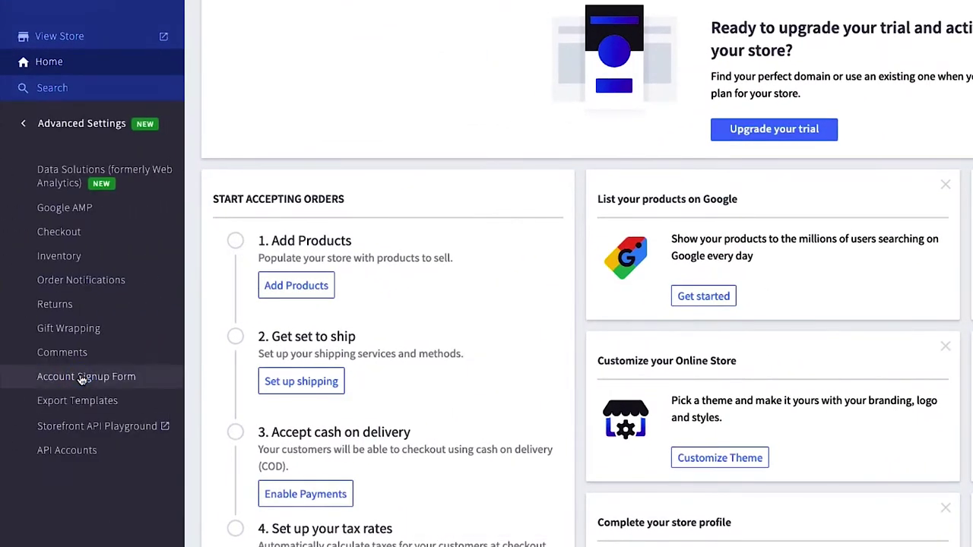
pyautogui.click(79, 353)
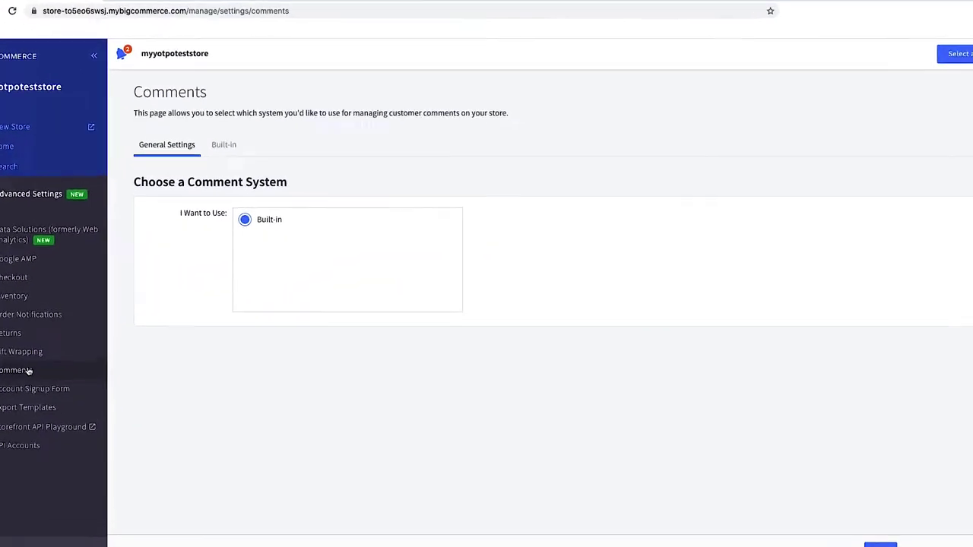
pyautogui.click(234, 158)
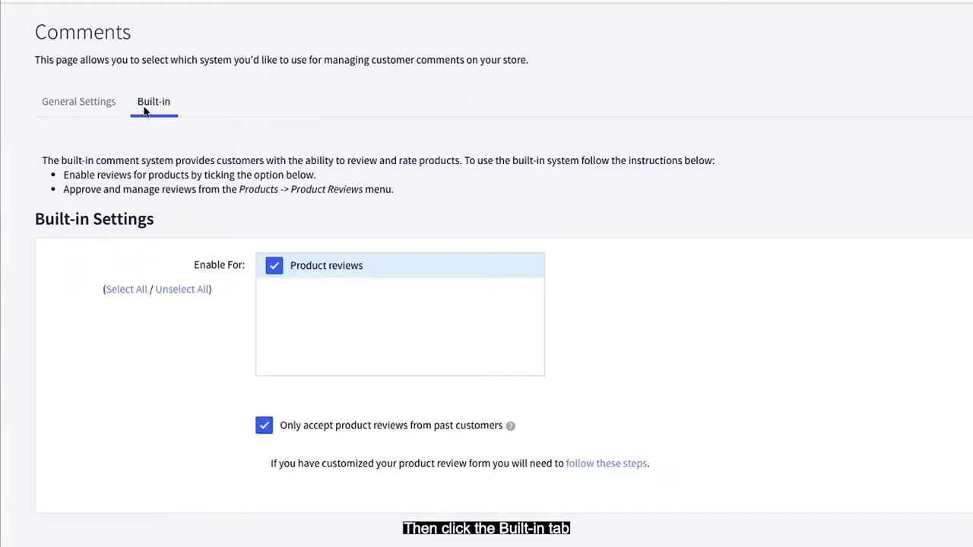
pyautogui.click(274, 267)
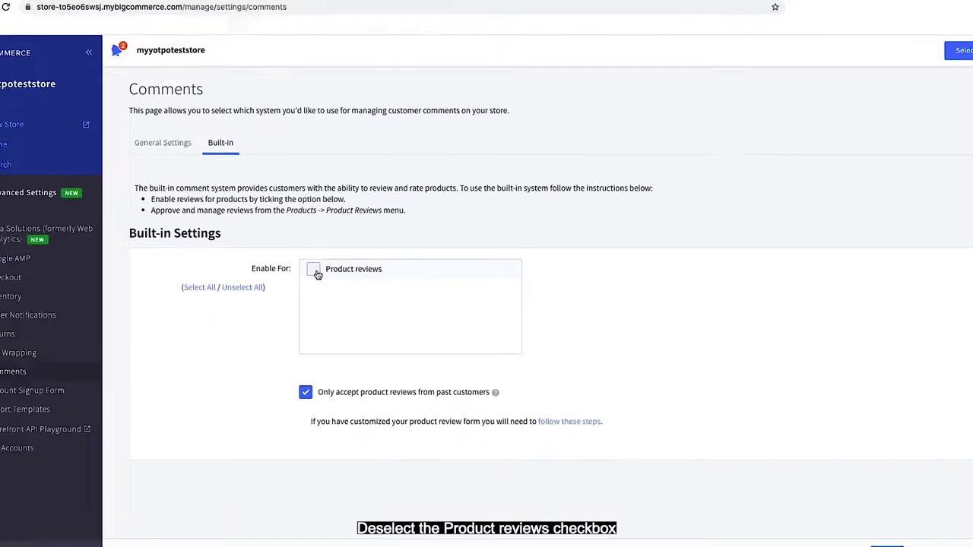
pyautogui.click(848, 532)
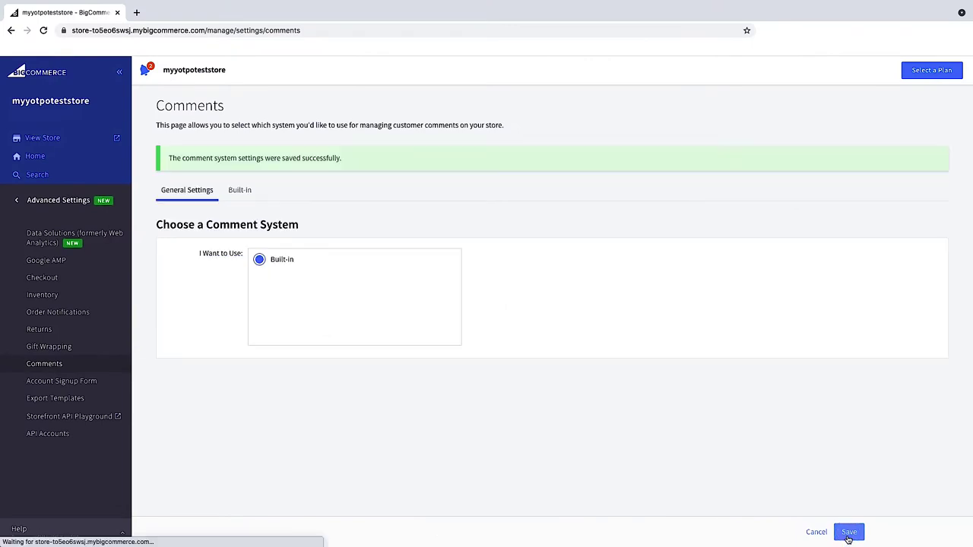
pyautogui.click(56, 201)
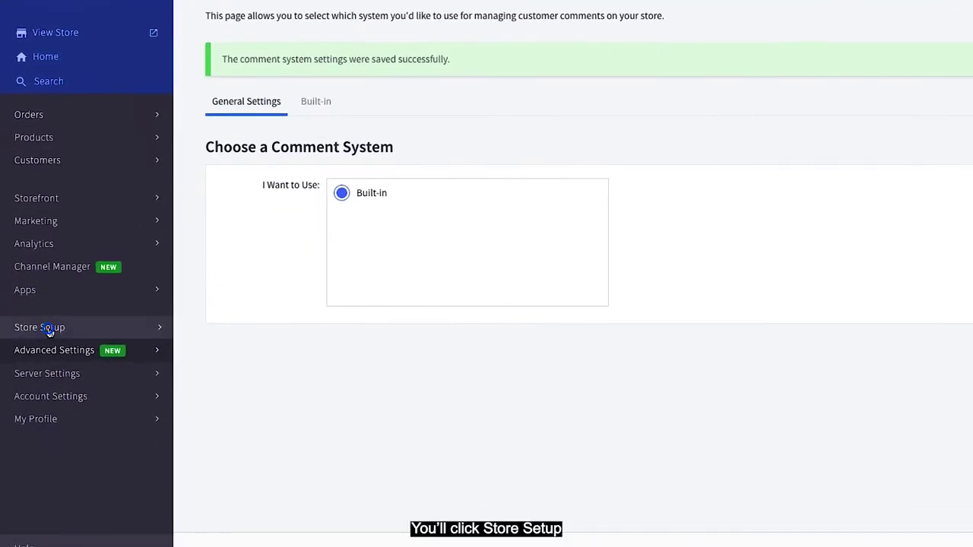
# Uncheck Product Review Emails on the Store Settings Miscellaneous tab and save.
pyautogui.click(48, 329)
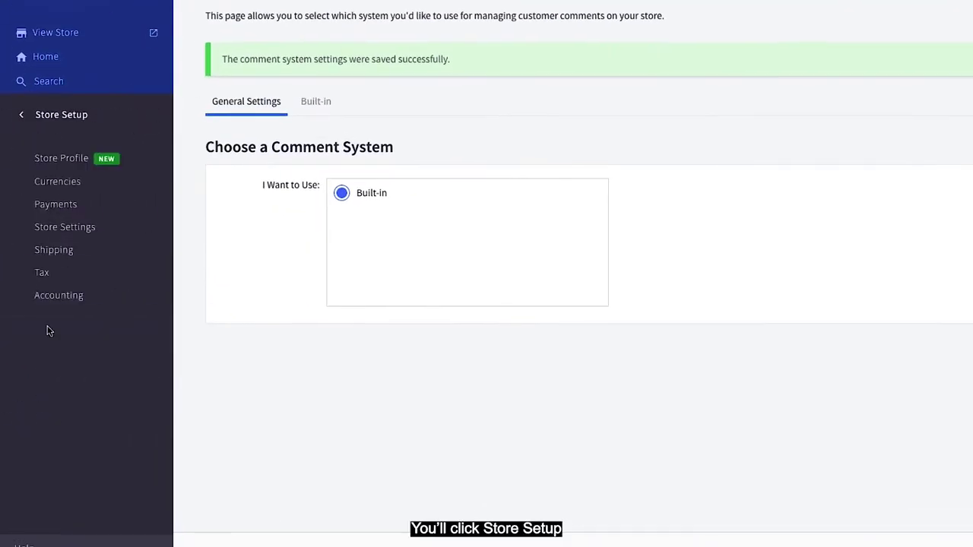
pyautogui.click(62, 228)
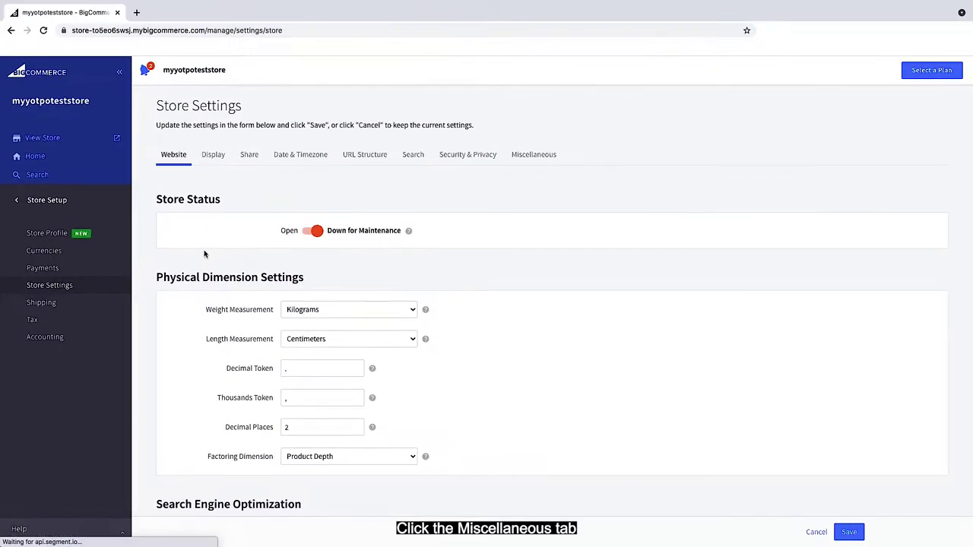
pyautogui.click(530, 158)
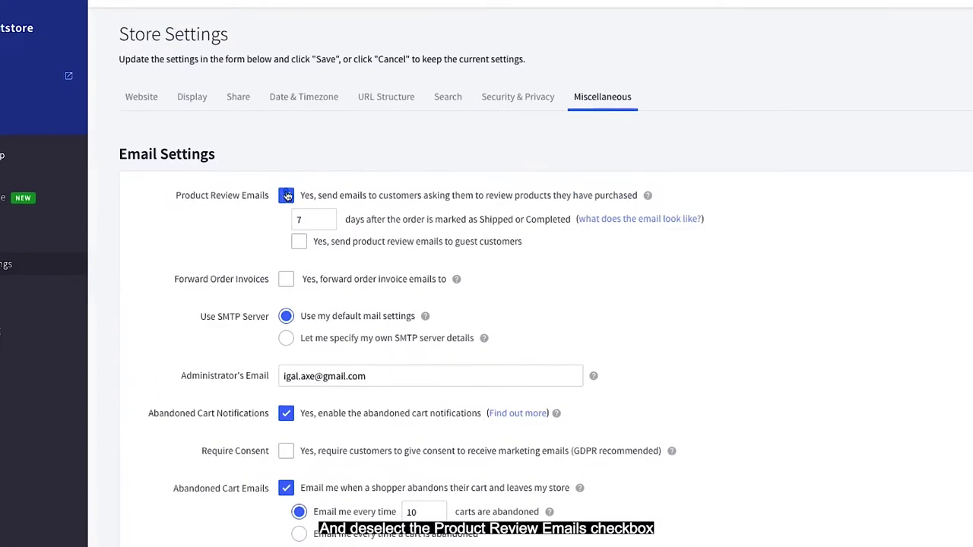
pyautogui.click(286, 195)
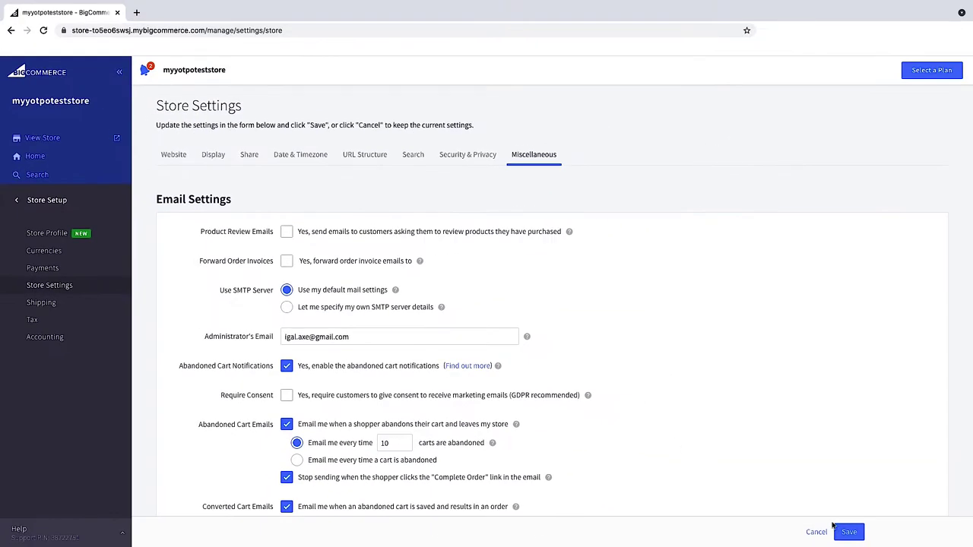
pyautogui.click(846, 533)
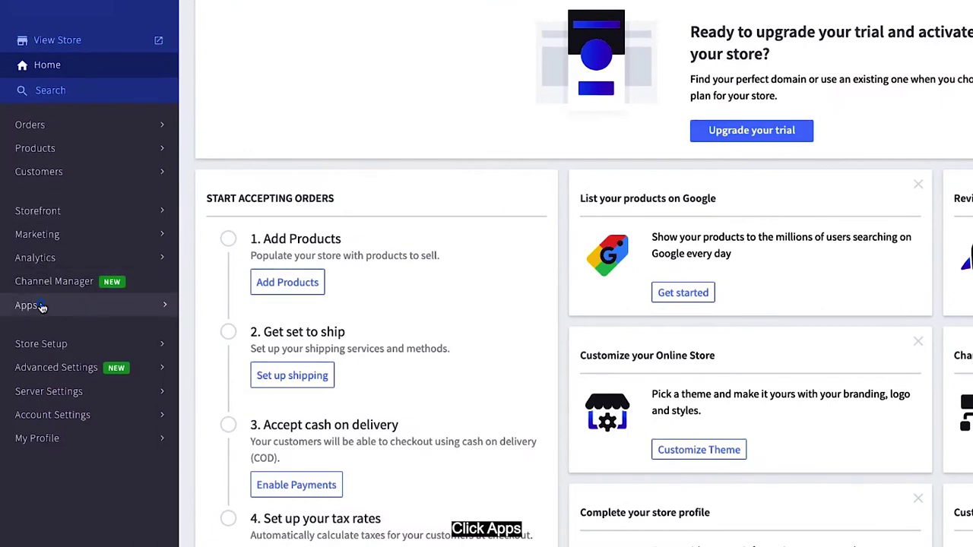
# Search the BigCommerce app marketplace for 'yotpo' and open the Yotpo Product Reviews listing.
pyautogui.click(39, 305)
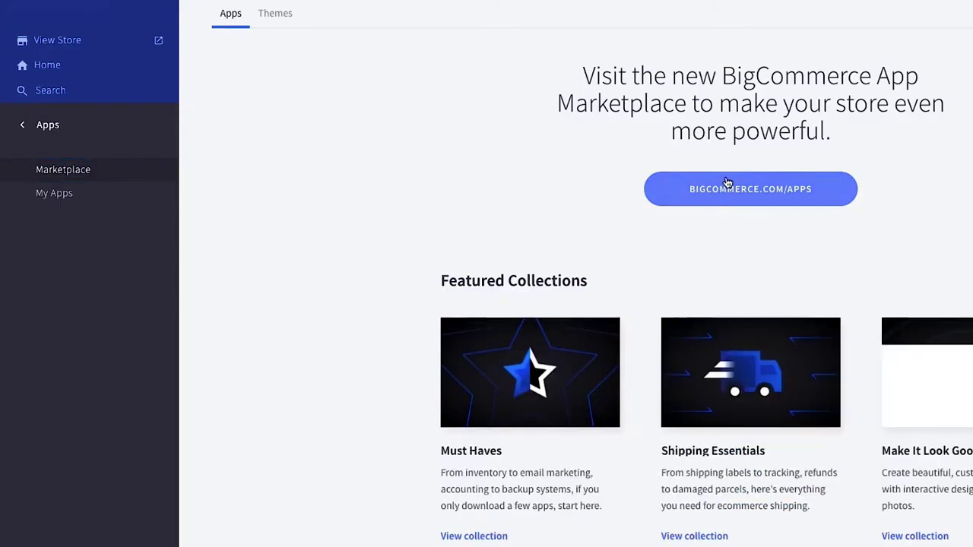
pyautogui.click(727, 189)
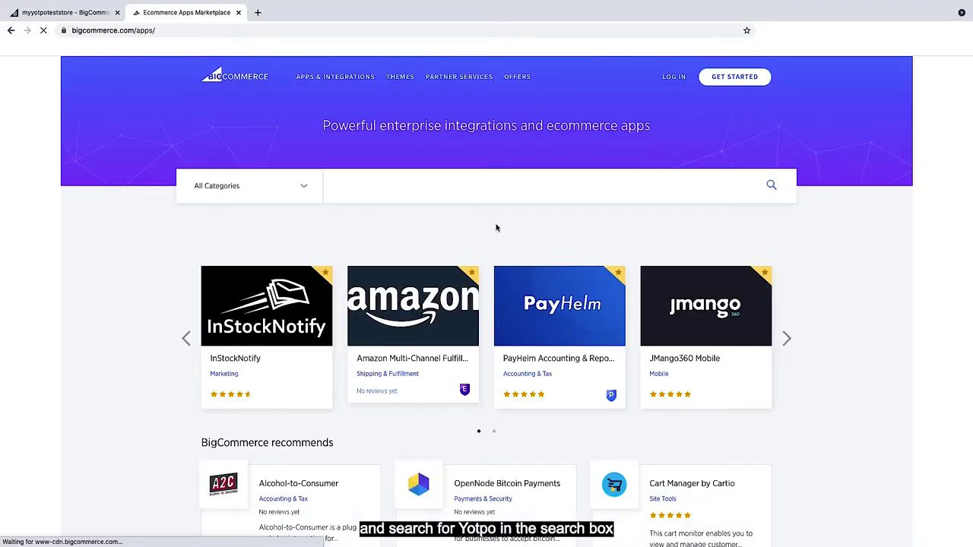
pyautogui.click(423, 178)
pyautogui.write('yotpo')
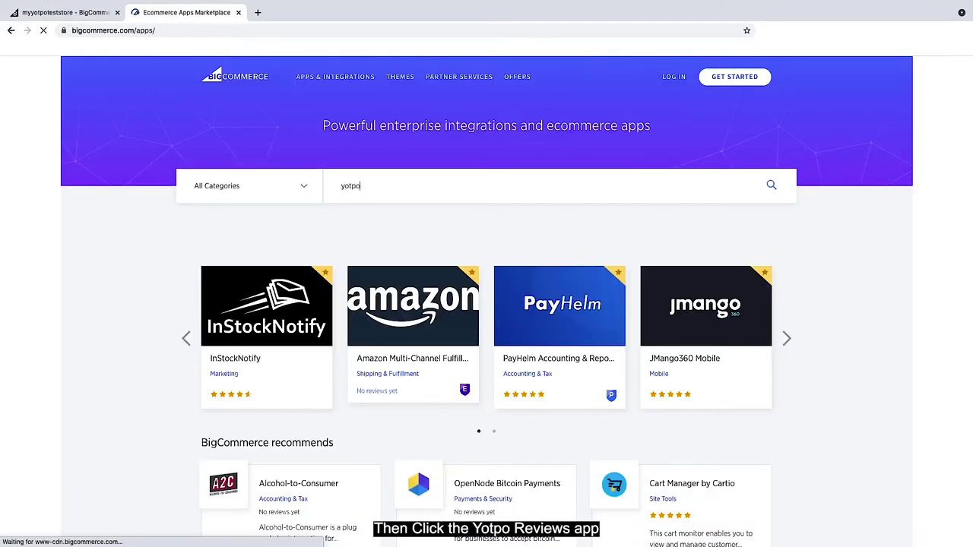
pyautogui.press('Return')
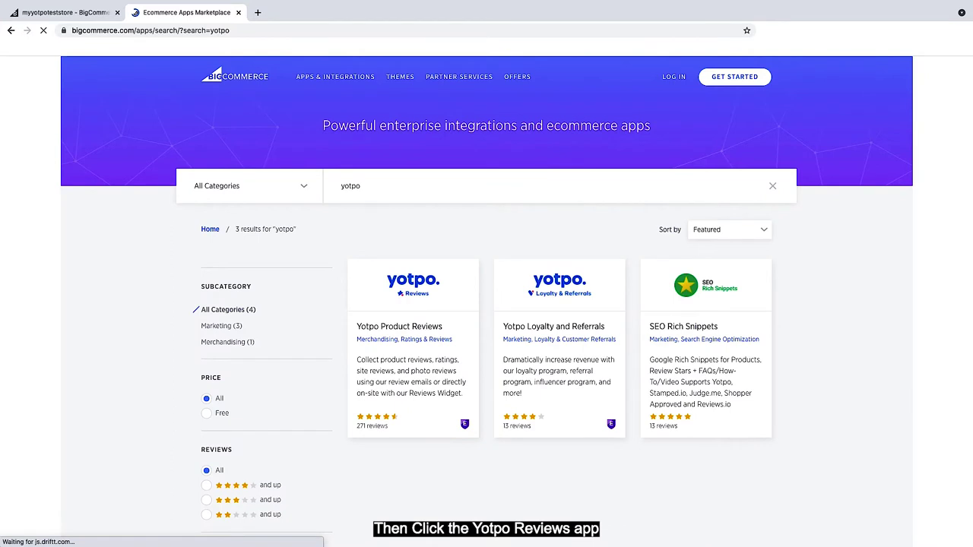
pyautogui.click(420, 304)
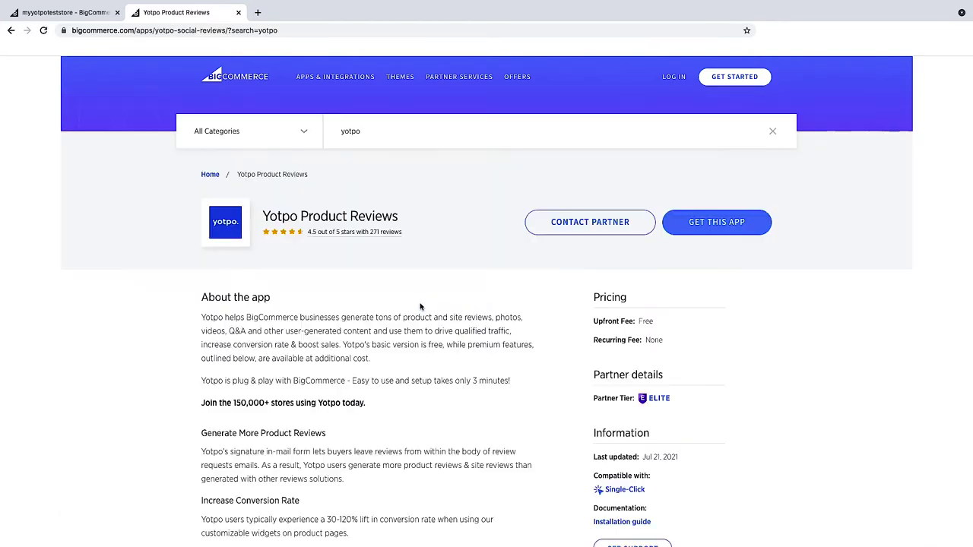
# Get and install Yotpo Product Reviews, confirming its store permissions.
pyautogui.click(716, 222)
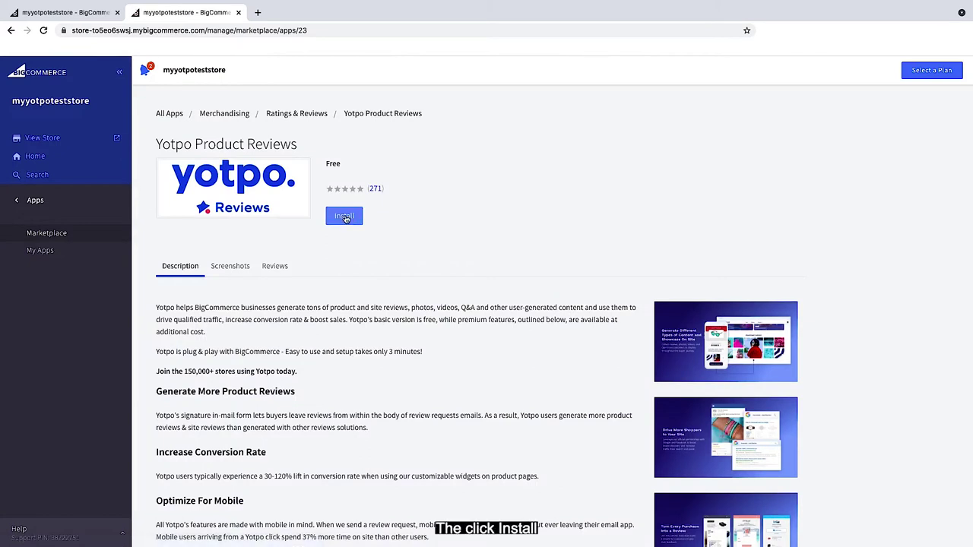
pyautogui.click(345, 216)
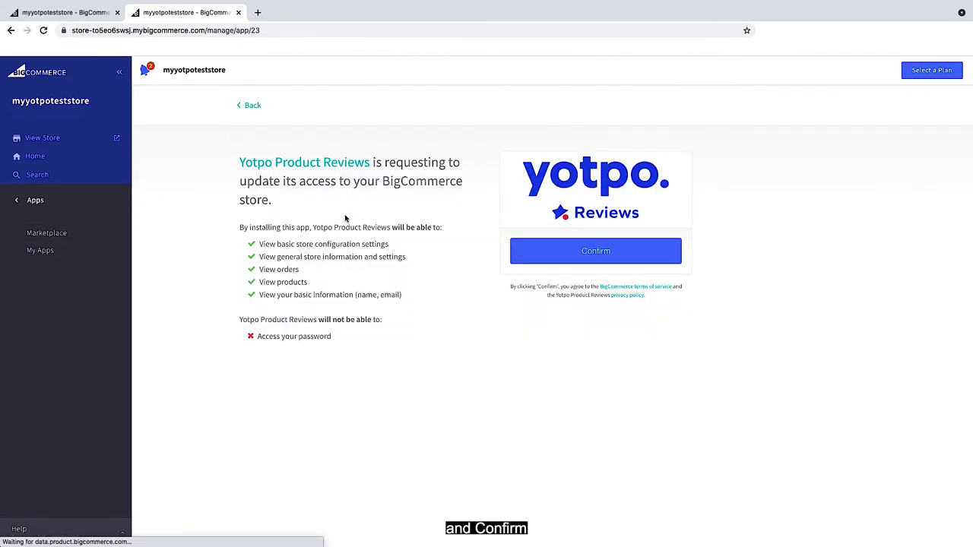
pyautogui.click(592, 252)
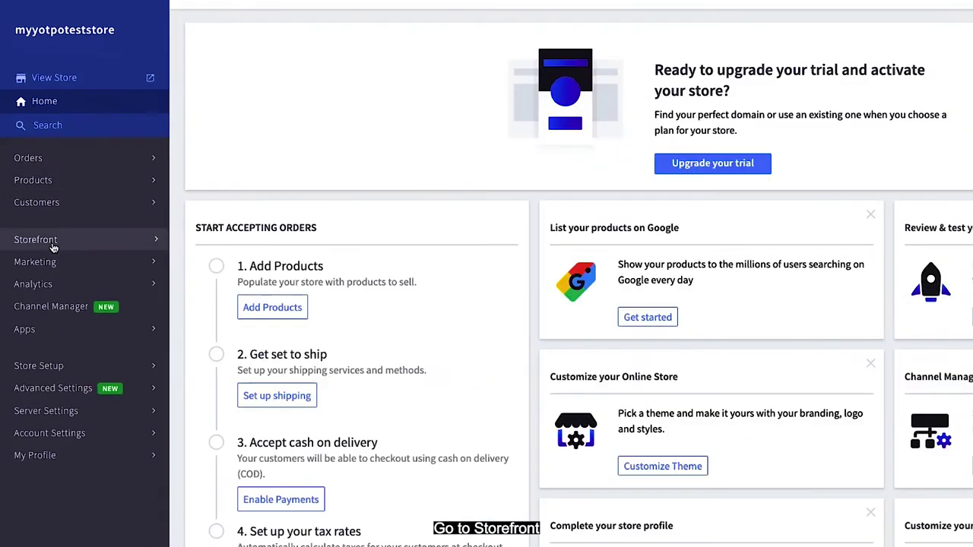
# Open Script Manager under Storefront, which shows no installed scripts.
pyautogui.click(53, 242)
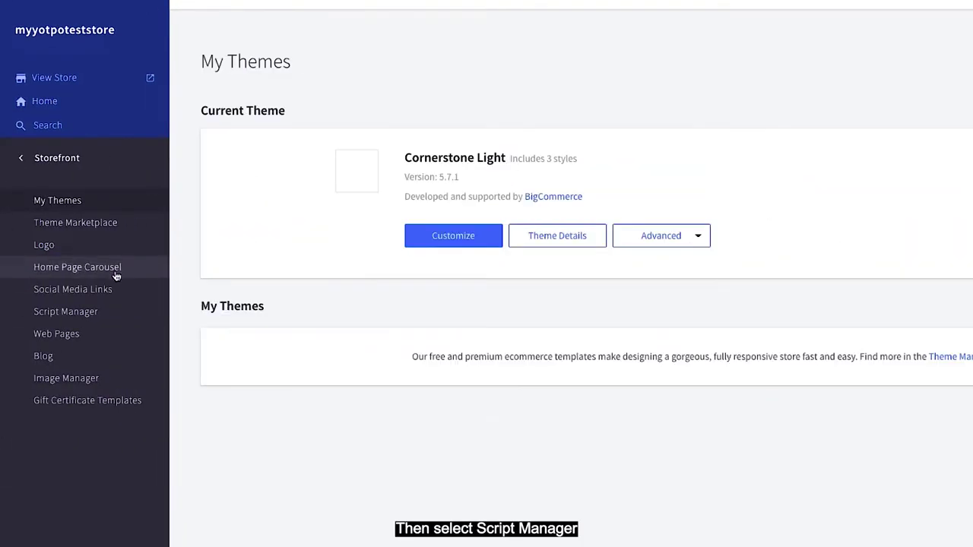
pyautogui.click(90, 313)
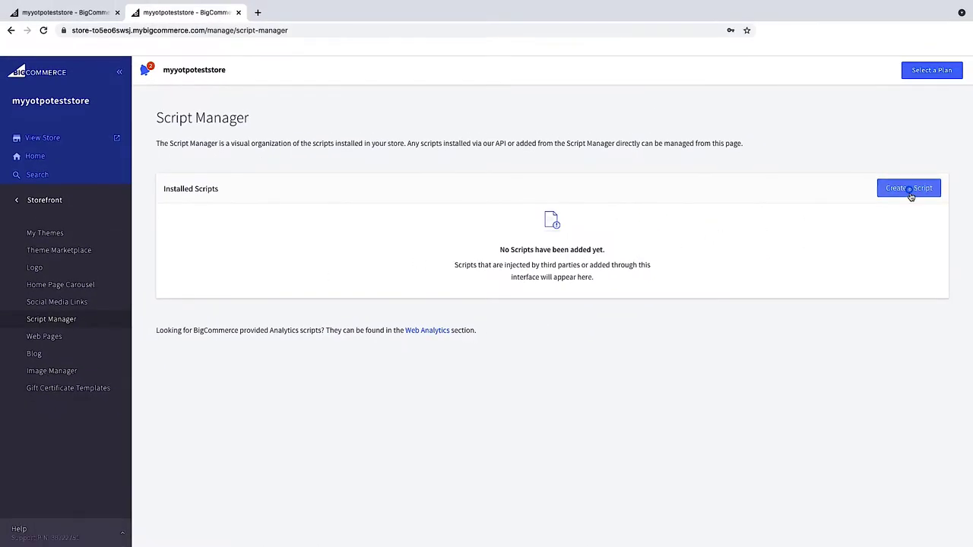
# Create script Yotpo.js: Footer, All pages, Essential, script type Script.
pyautogui.click(909, 190)
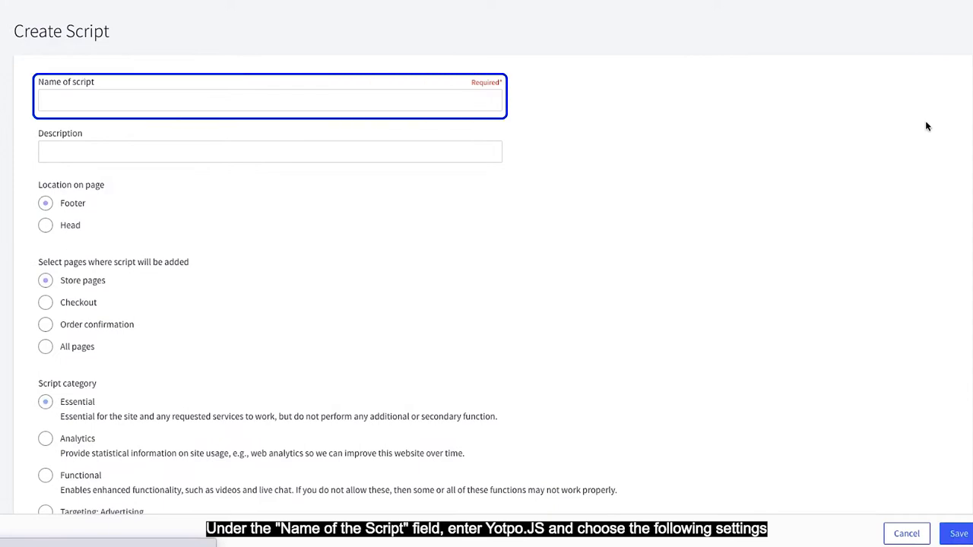
pyautogui.write('Yotpo.js')
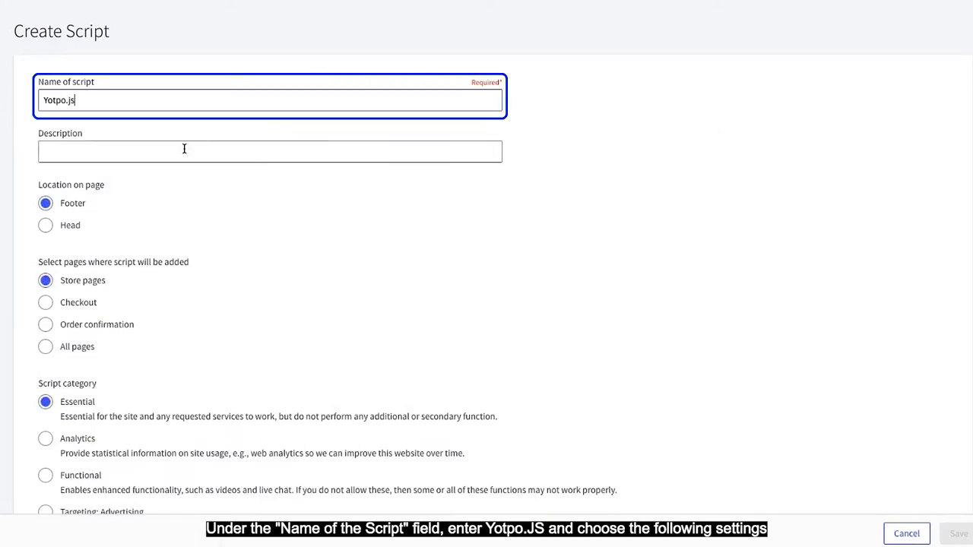
pyautogui.scroll(-2, 195, 149)
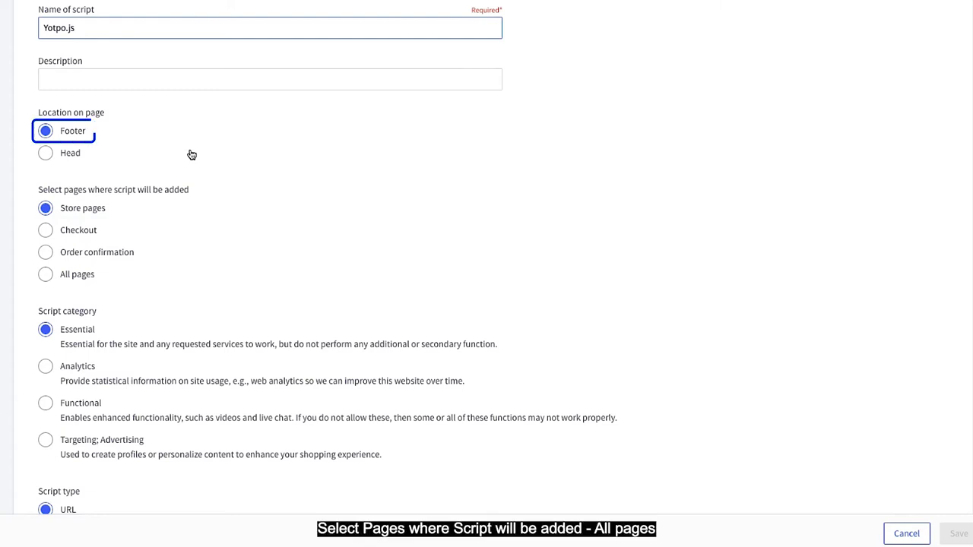
pyautogui.click(71, 275)
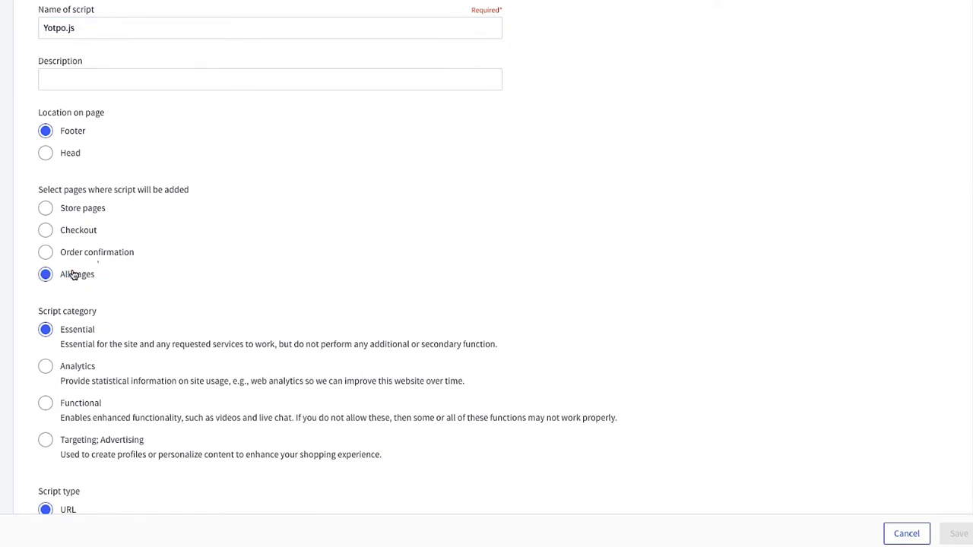
pyautogui.scroll(-5, 216, 264)
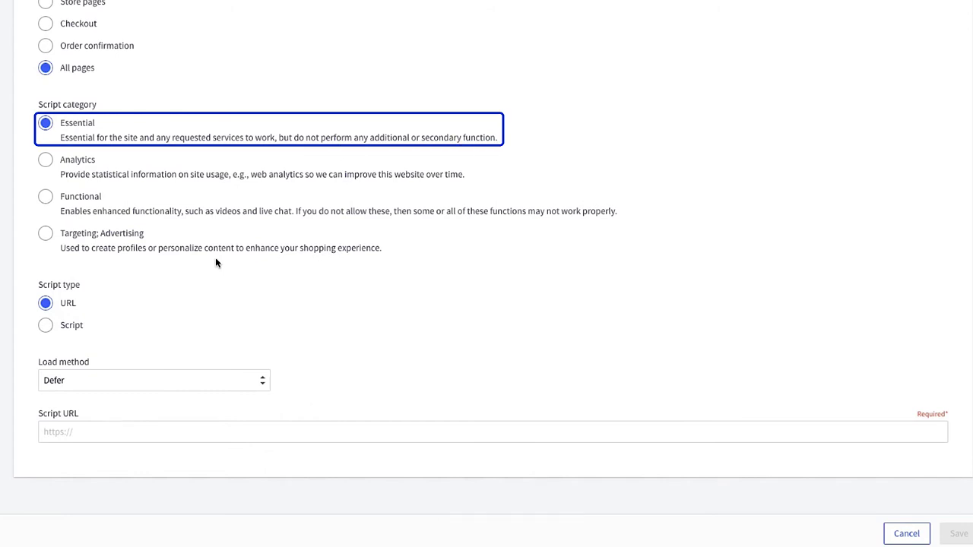
pyautogui.click(74, 327)
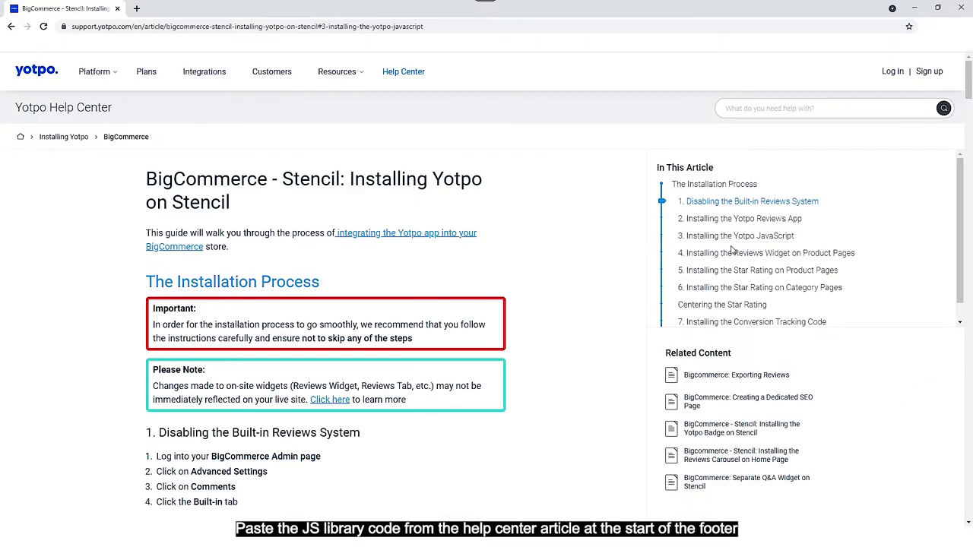
# Copy the Yotpo JavaScript snippet from guide step 3 into the Script contents.
pyautogui.click(801, 238)
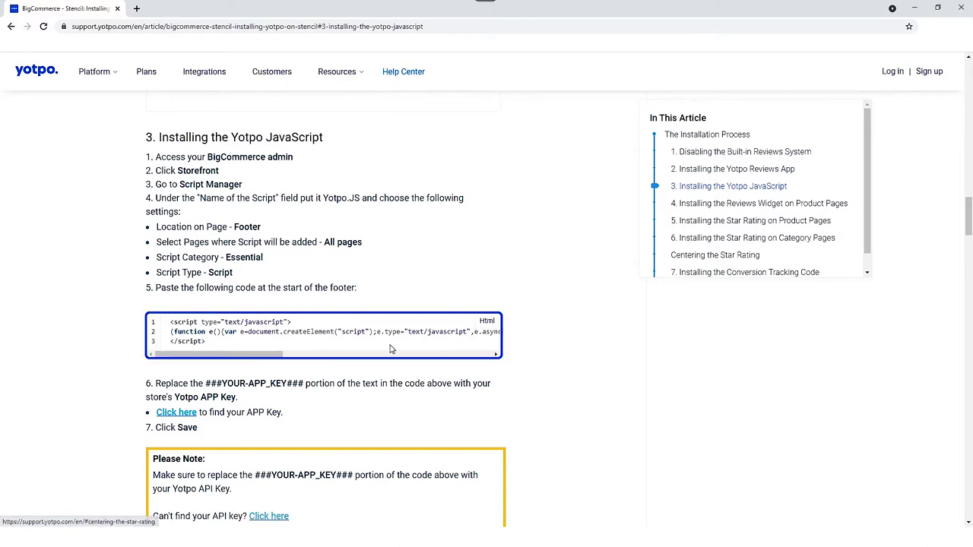
pyautogui.moveTo(214, 343); pyautogui.dragTo(165, 322)
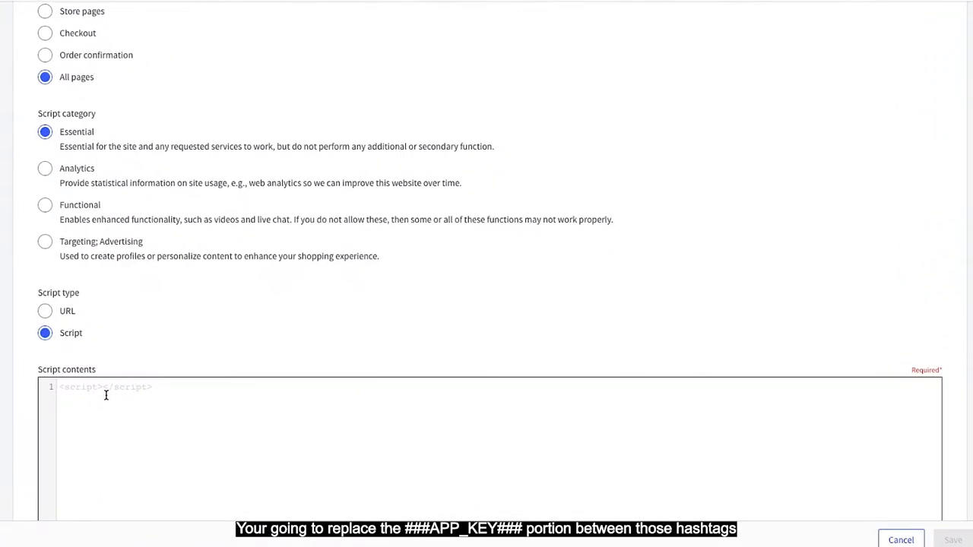
pyautogui.hotkey('ctrl', 'v')
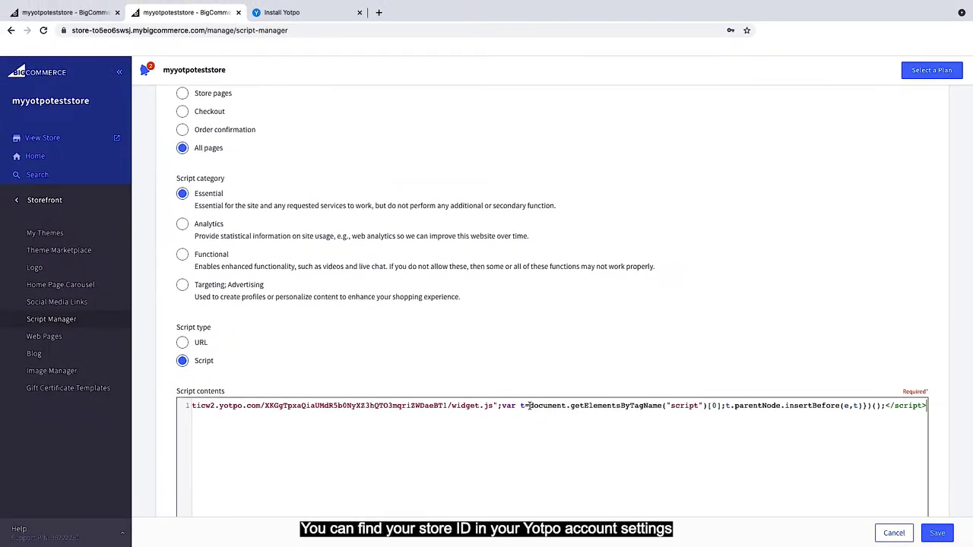
# Save the Yotpo.js script and copy the current theme as 'Cornerstone with yotpo'.
pyautogui.click(930, 532)
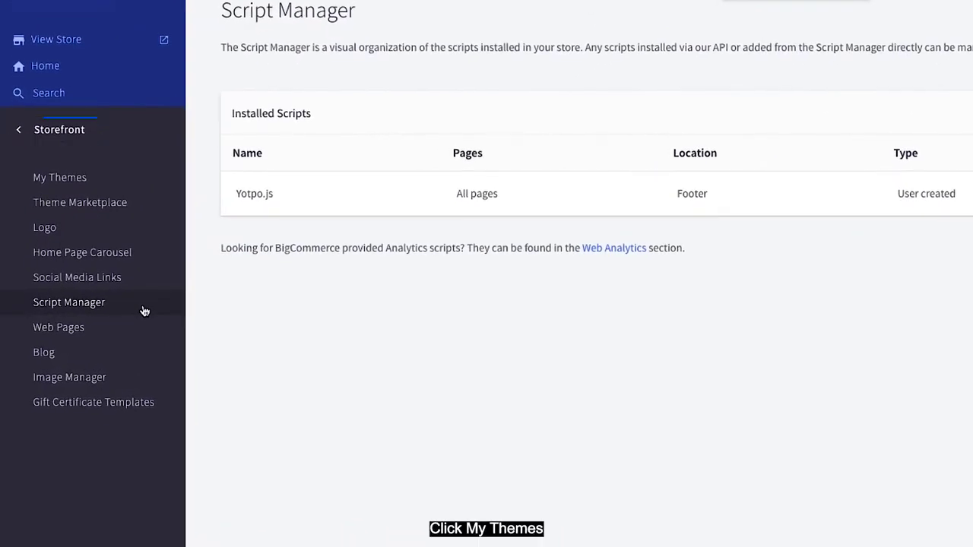
pyautogui.click(65, 177)
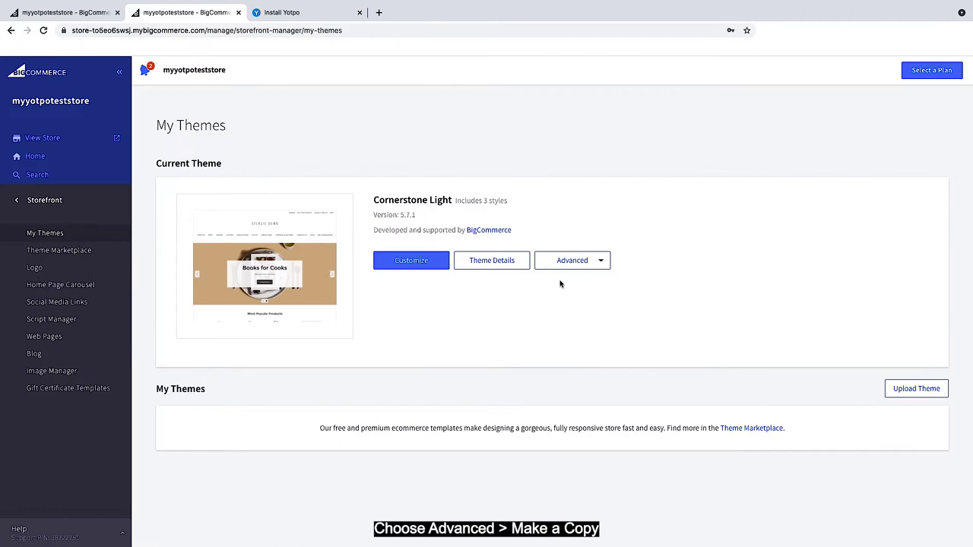
pyautogui.click(566, 261)
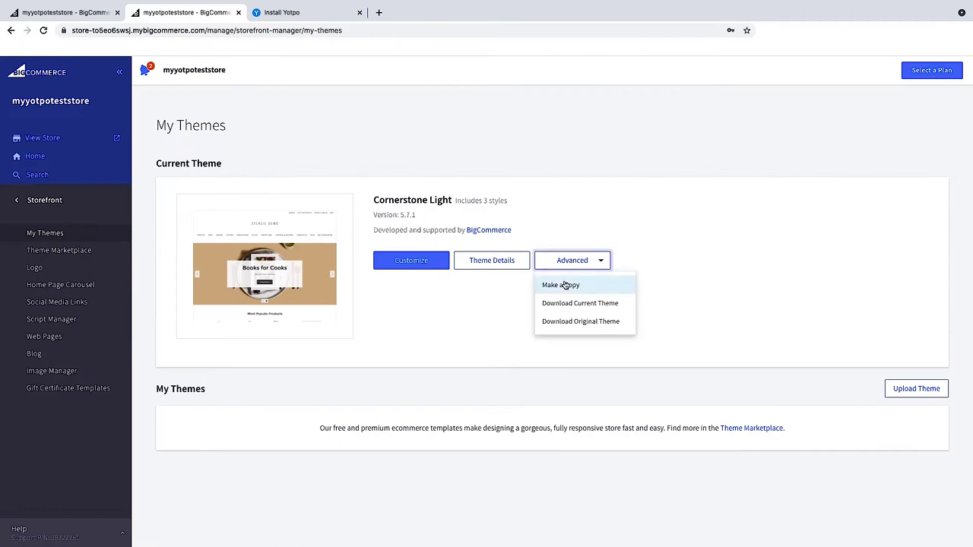
pyautogui.click(567, 284)
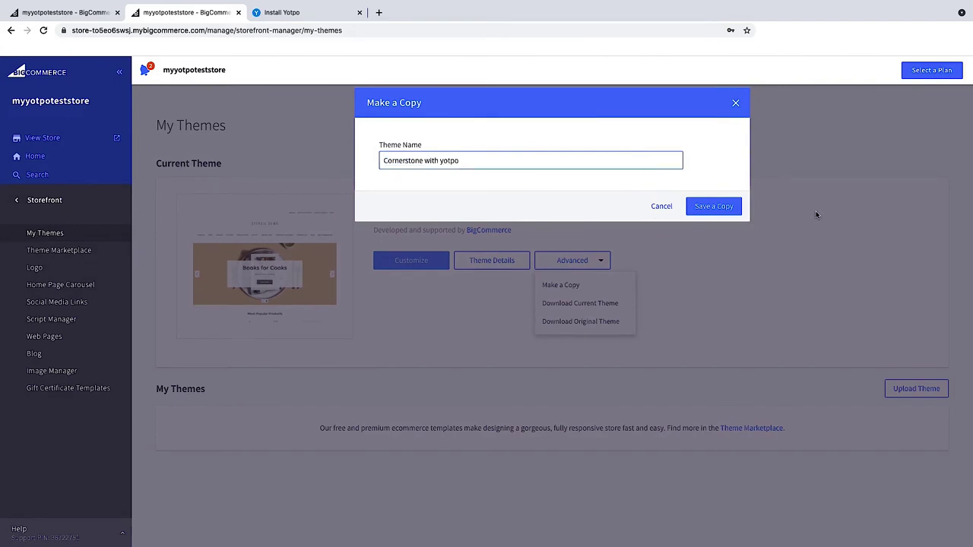
pyautogui.click(706, 211)
# Open the theme file editor for the Cornerstone with yotpo copy.
pyautogui.scroll(-3, 446, 319)
pyautogui.scroll(-2, 443, 311)
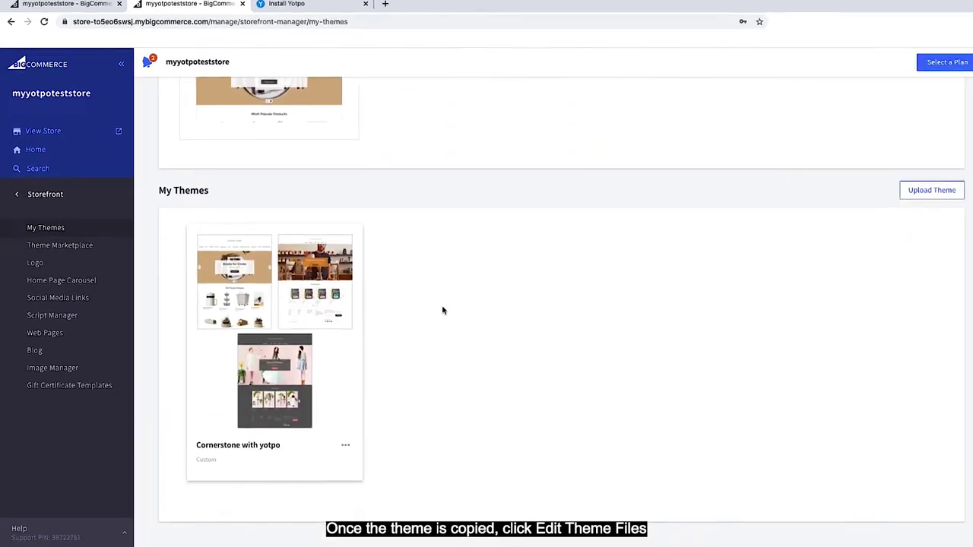
pyautogui.click(479, 404)
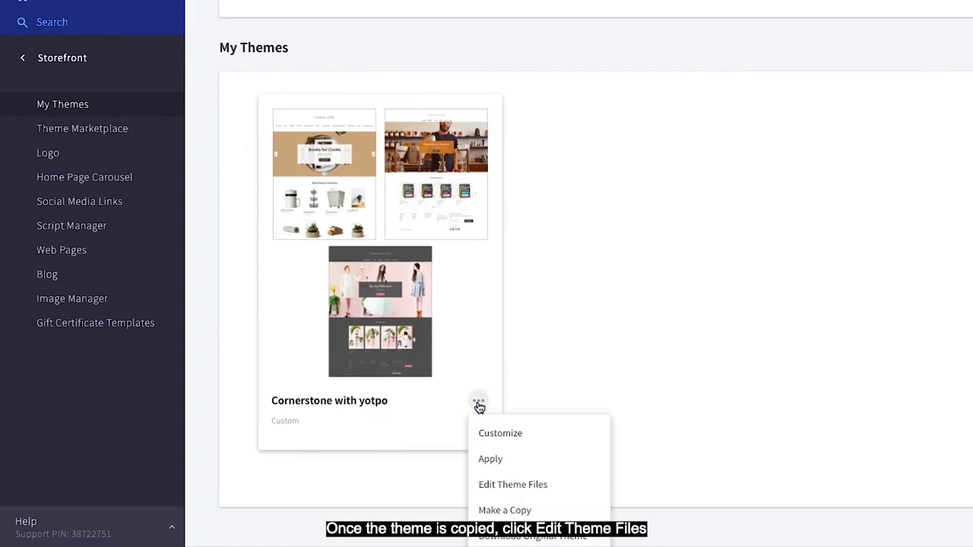
pyautogui.click(500, 485)
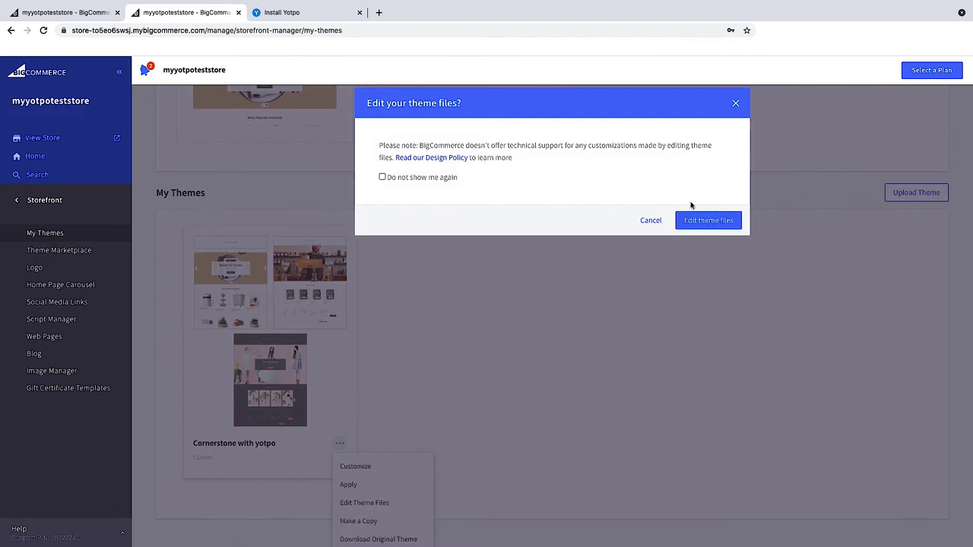
pyautogui.click(701, 220)
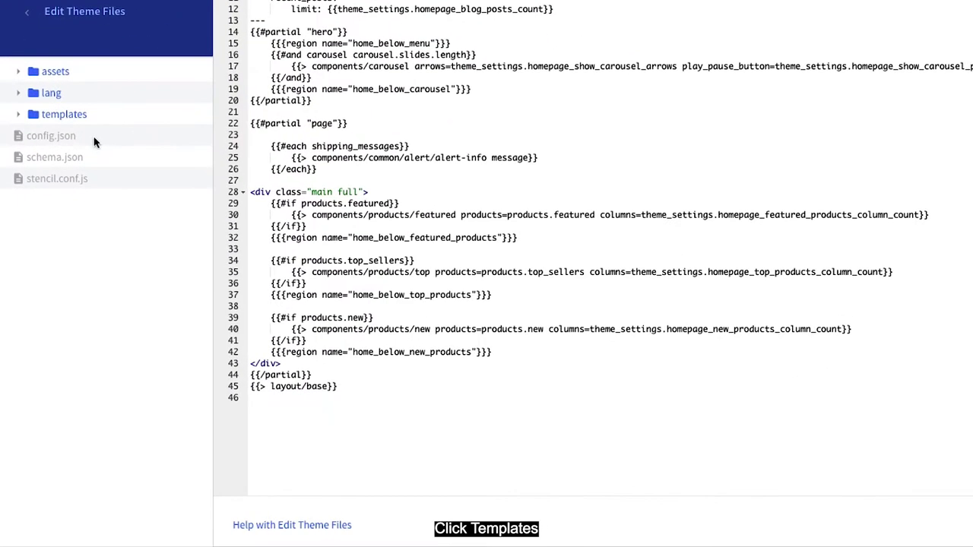
# Open templates/components/products/product-view.html in the theme editor.
pyautogui.click(36, 117)
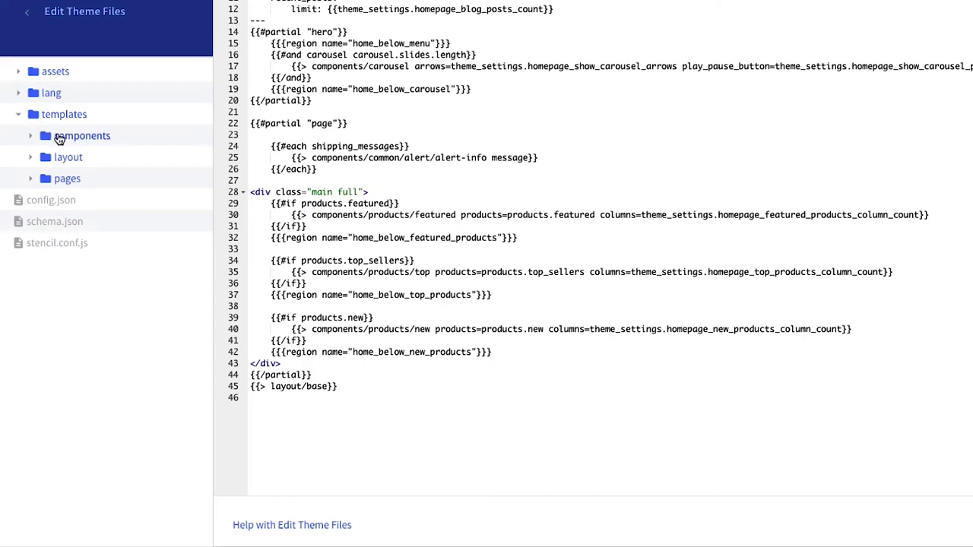
pyautogui.click(59, 139)
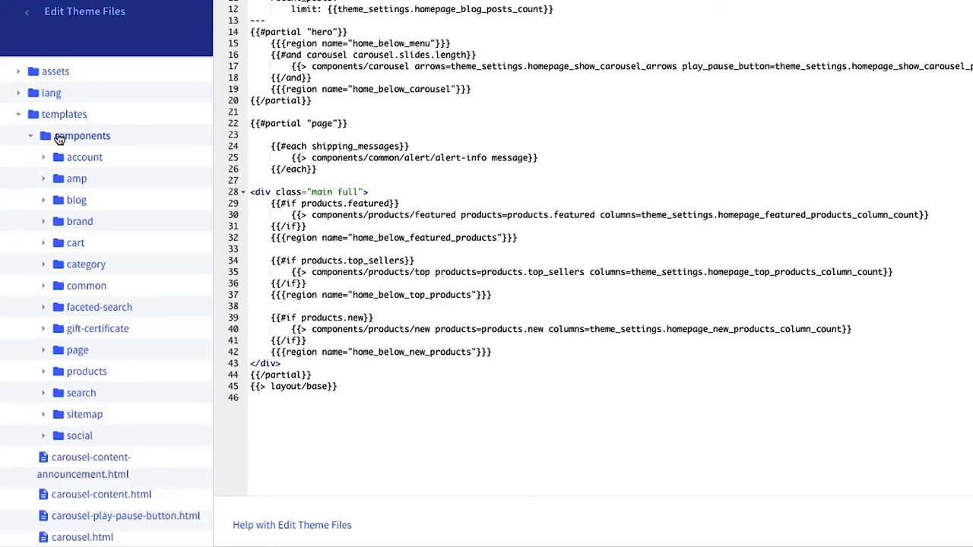
pyautogui.click(81, 374)
pyautogui.scroll(-1, 80, 374)
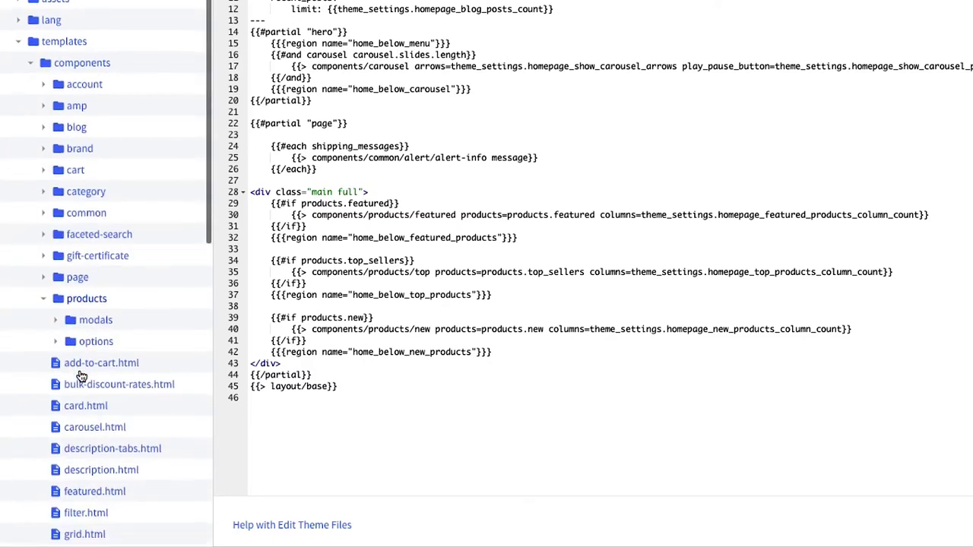
pyautogui.scroll(-1, 80, 374)
pyautogui.scroll(-3, 82, 375)
pyautogui.scroll(-2, 79, 374)
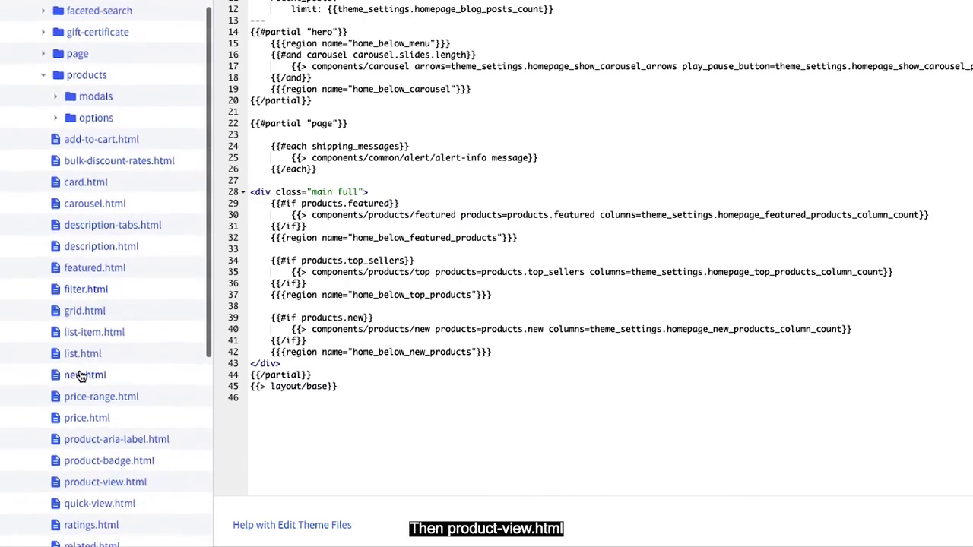
pyautogui.scroll(-2, 80, 377)
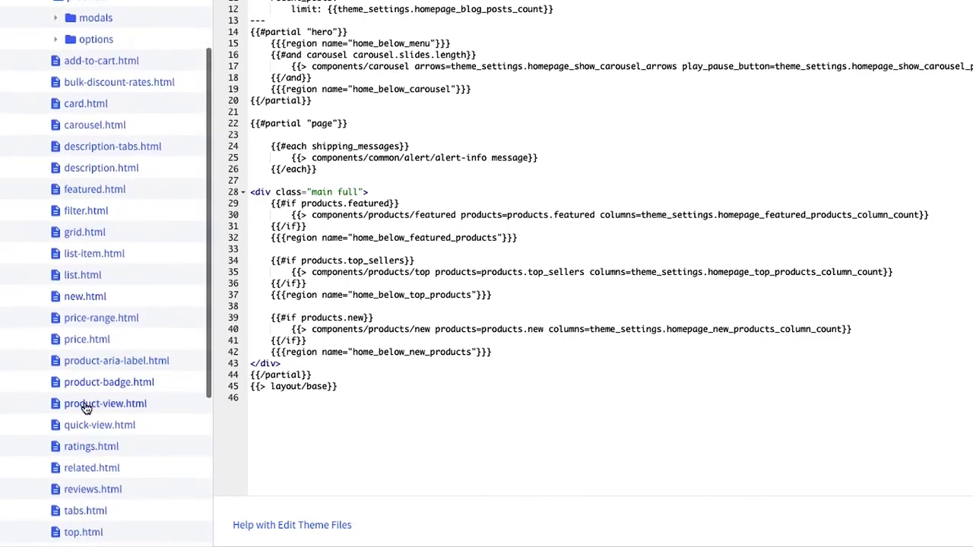
pyautogui.click(84, 405)
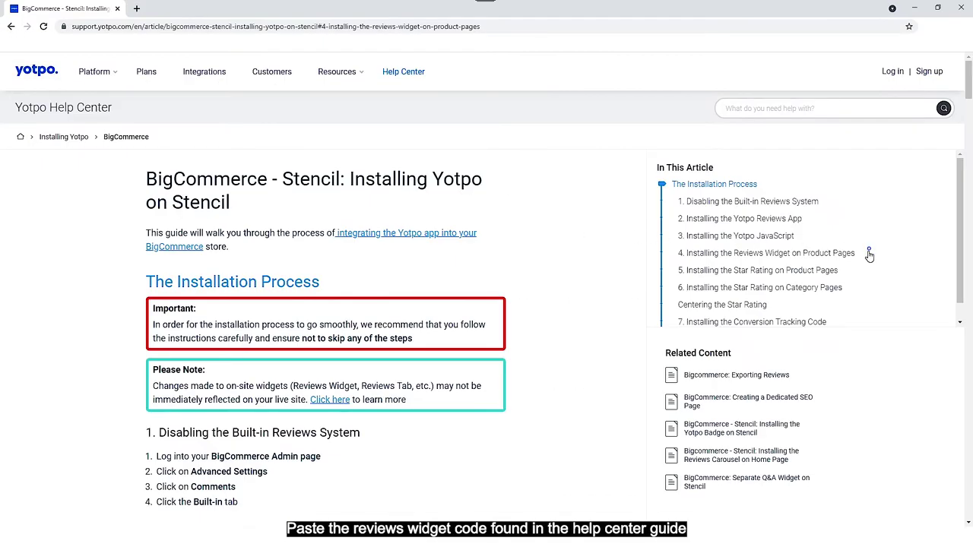
# Paste the guide's Yotpo reviews widget code at the file's end and save it.
pyautogui.click(869, 256)
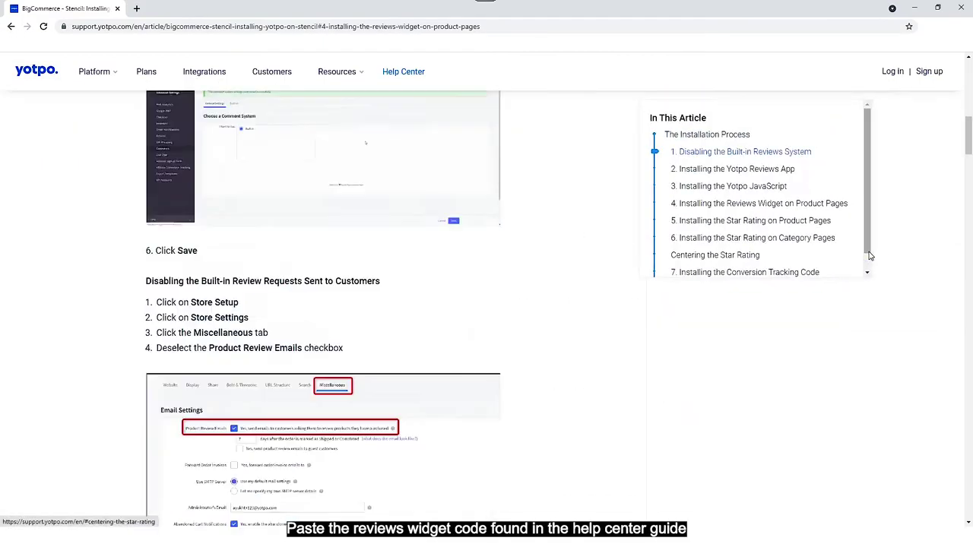
pyautogui.moveTo(968, 245); pyautogui.dragTo(946, 283)
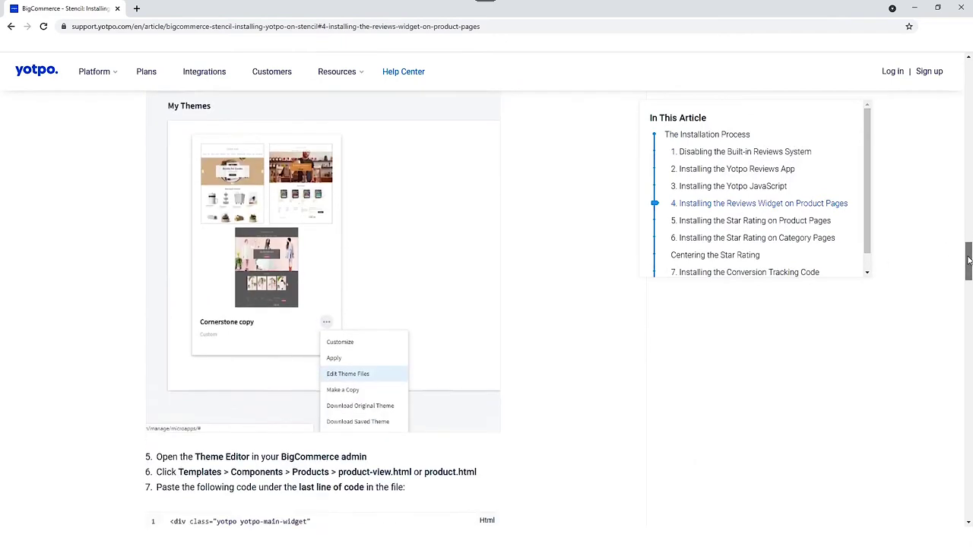
pyautogui.moveTo(209, 271); pyautogui.dragTo(171, 193)
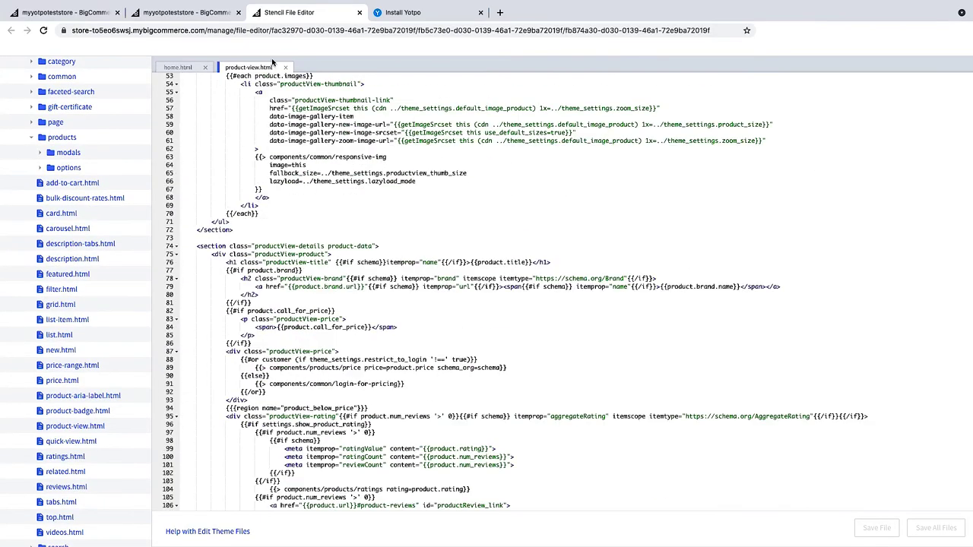
pyautogui.scroll(-15, 487, 304)
pyautogui.click(220, 495)
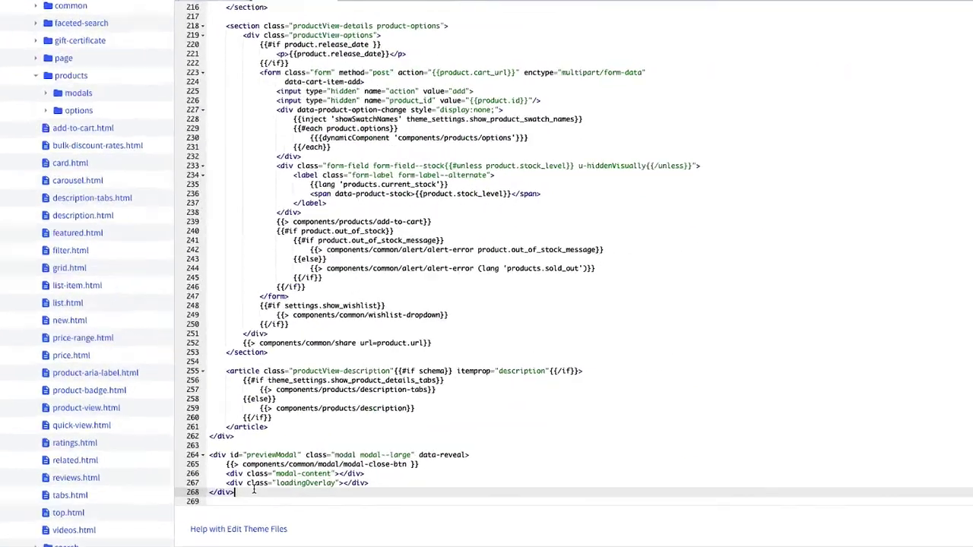
pyautogui.write('<div class="yotpo yotpo-main-widget" data-product-id="{{ product.id }}" data-price="{{ product.price.without_tax.value }}" data-currency="{{ currency_selector.active_currency_code }}" data-name="{{ product.title }}" data-url="{{ product.url }}" data-image-url="{{getImage product.main_image}}" data-description="{{ product.description }}">')
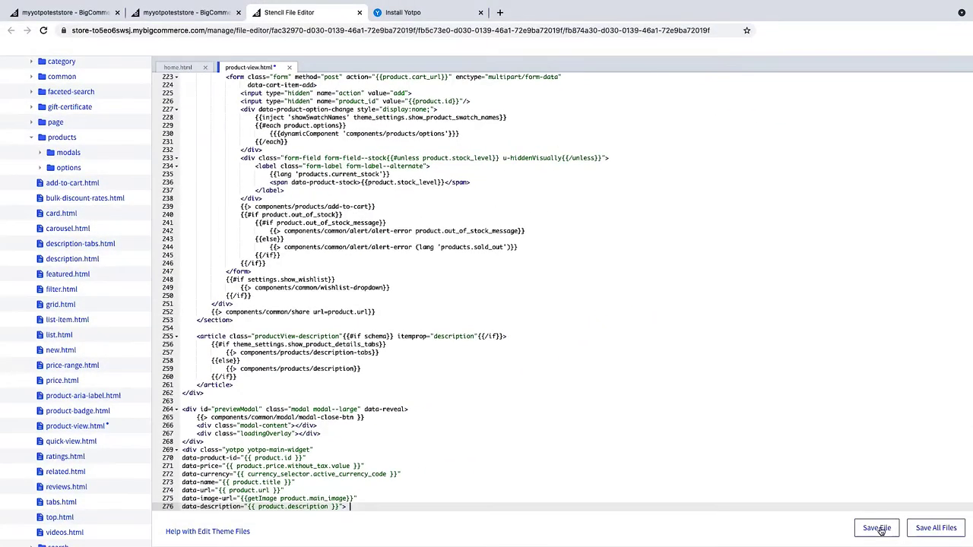
pyautogui.click(880, 531)
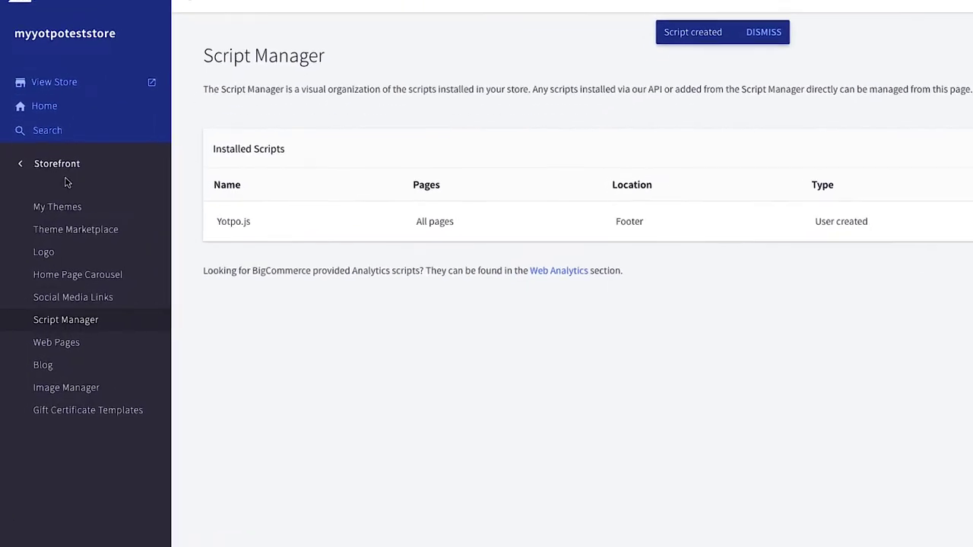
# Open the theme file editor for the Cornerstone with yotpo theme.
pyautogui.click(52, 210)
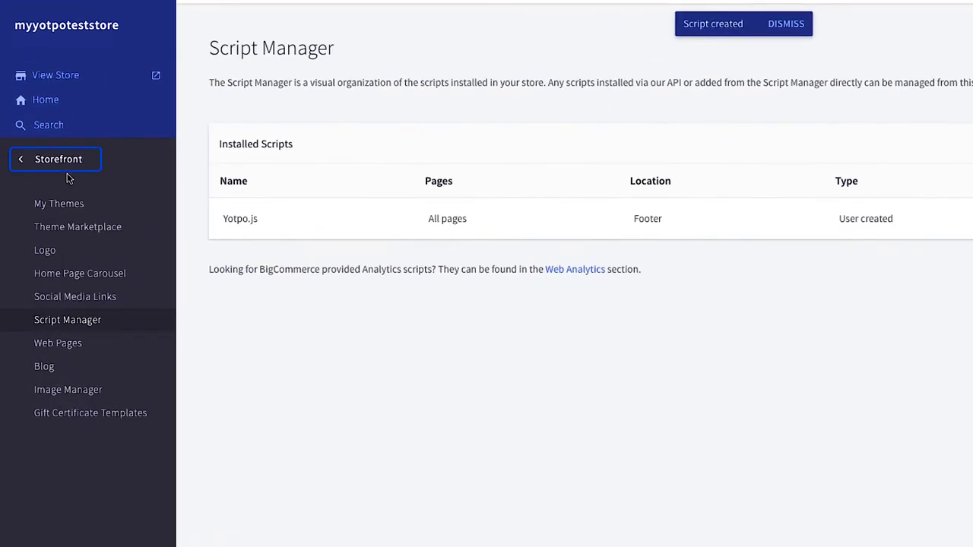
pyautogui.click(65, 203)
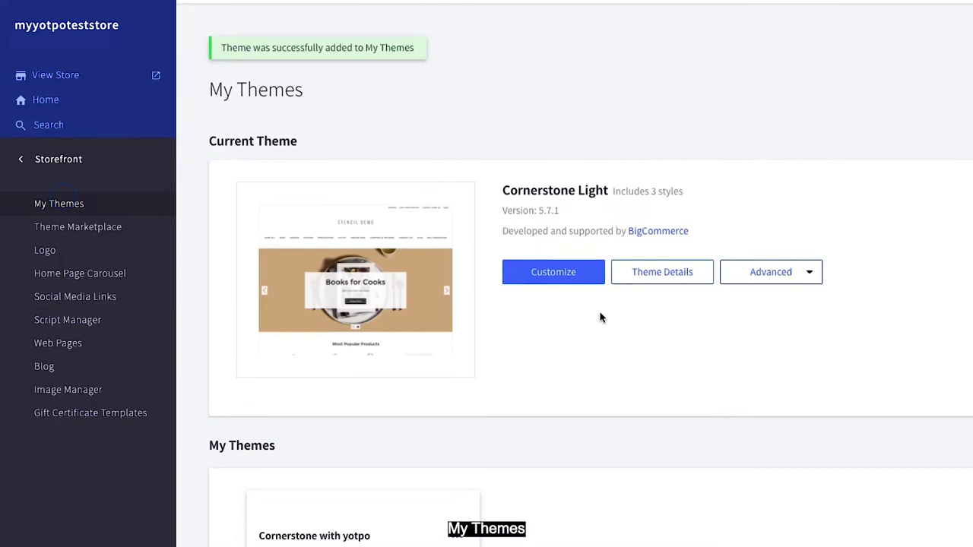
pyautogui.scroll(-3, 447, 318)
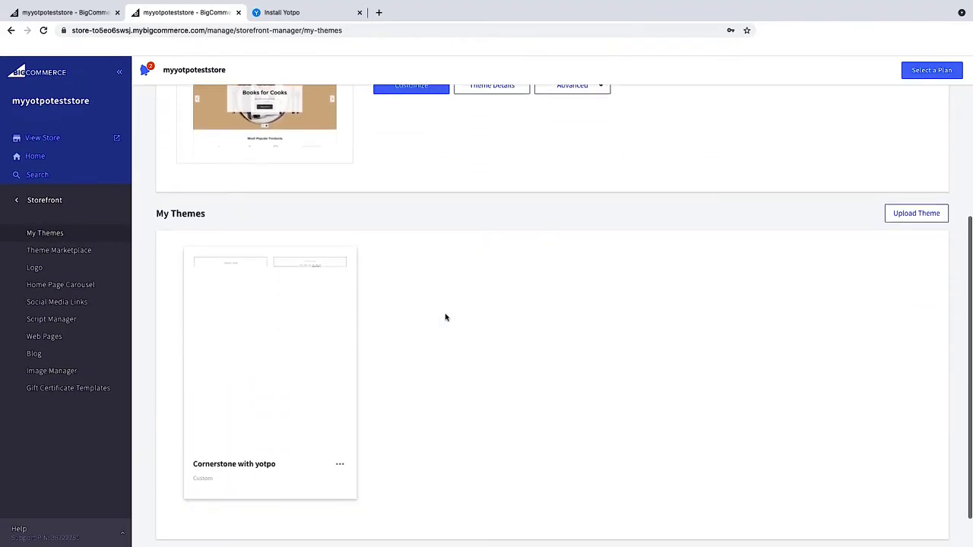
pyautogui.click(339, 447)
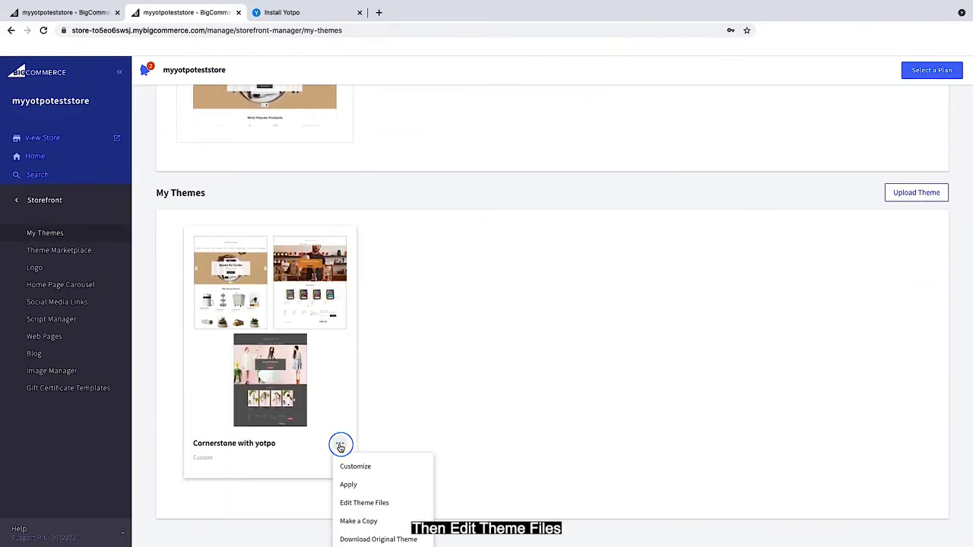
pyautogui.click(356, 502)
pyautogui.click(701, 221)
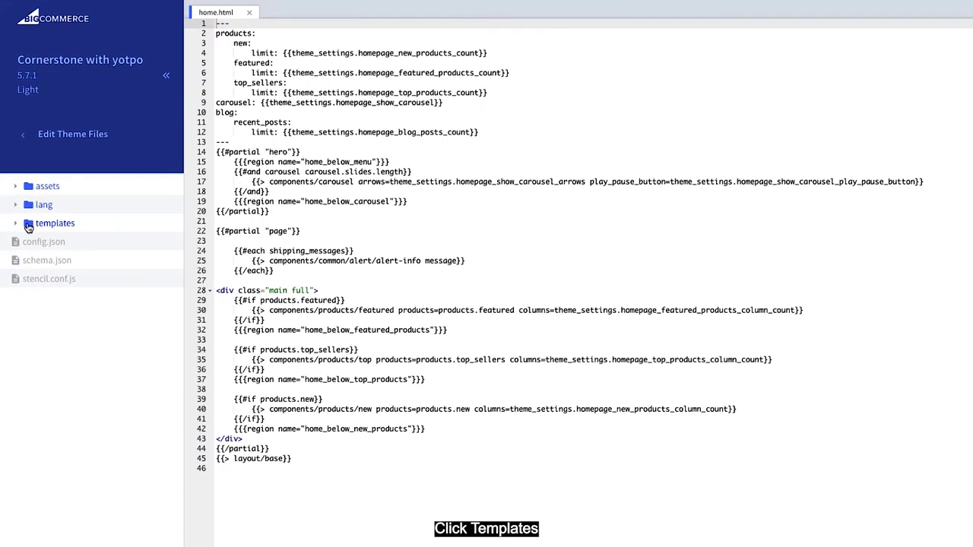
# Open templates/components/products/card.html for editing.
pyautogui.click(28, 226)
pyautogui.click(49, 243)
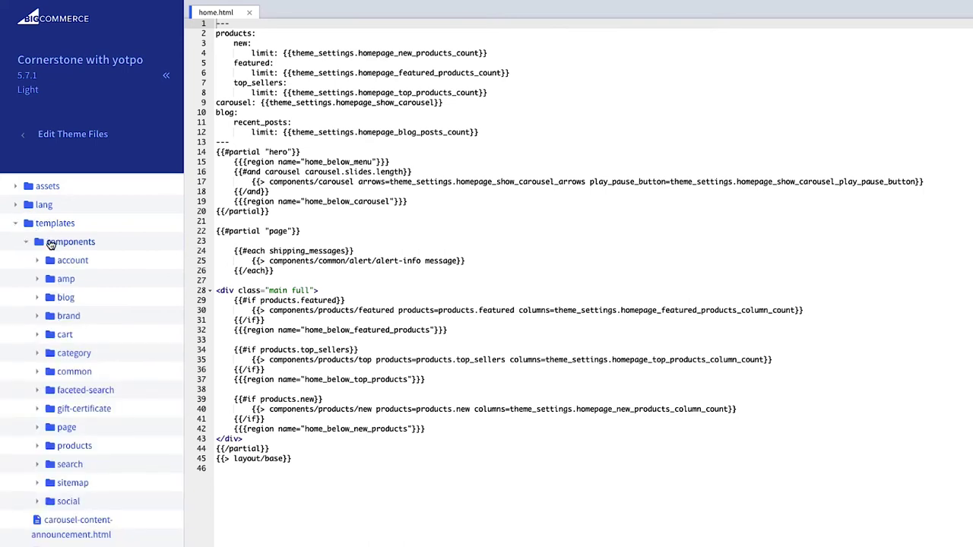
pyautogui.click(68, 447)
pyautogui.scroll(-2, 70, 450)
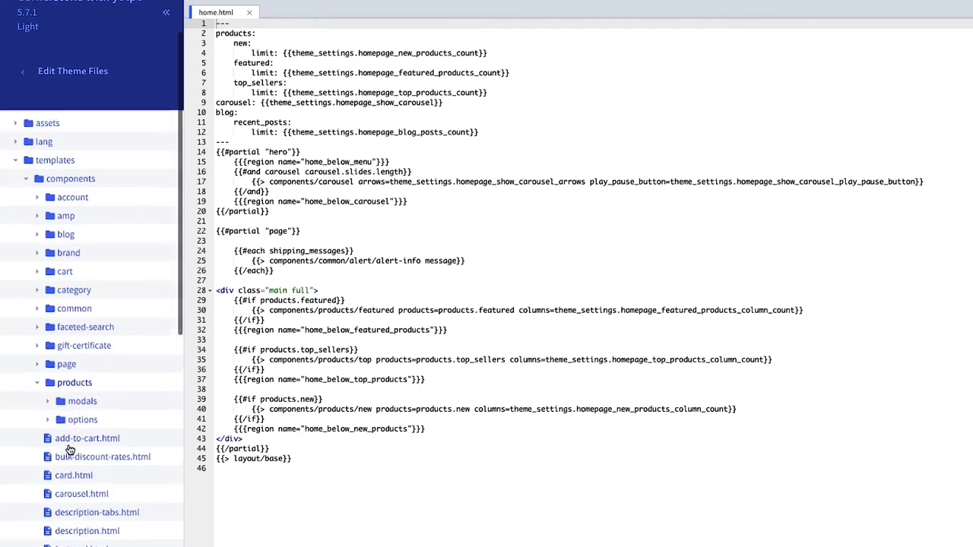
pyautogui.click(69, 449)
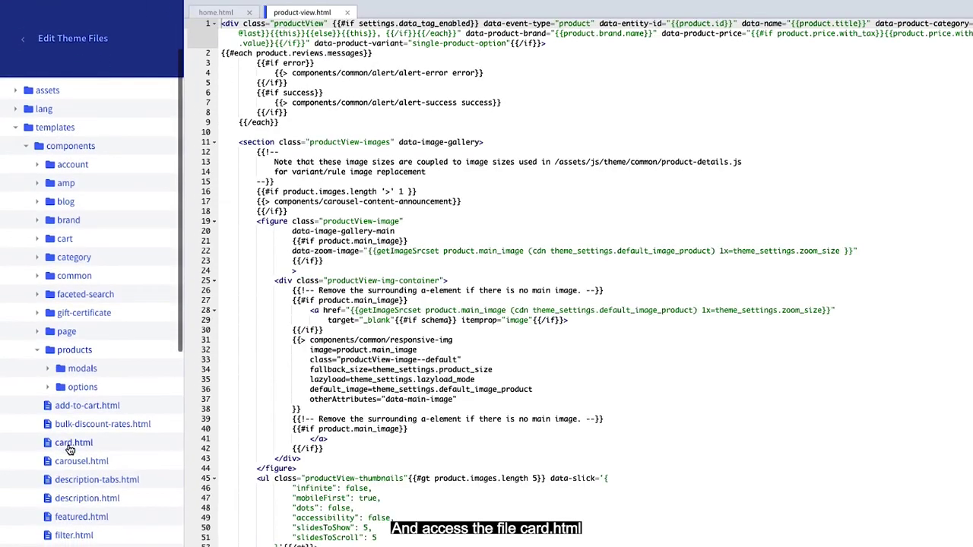
pyautogui.click(69, 447)
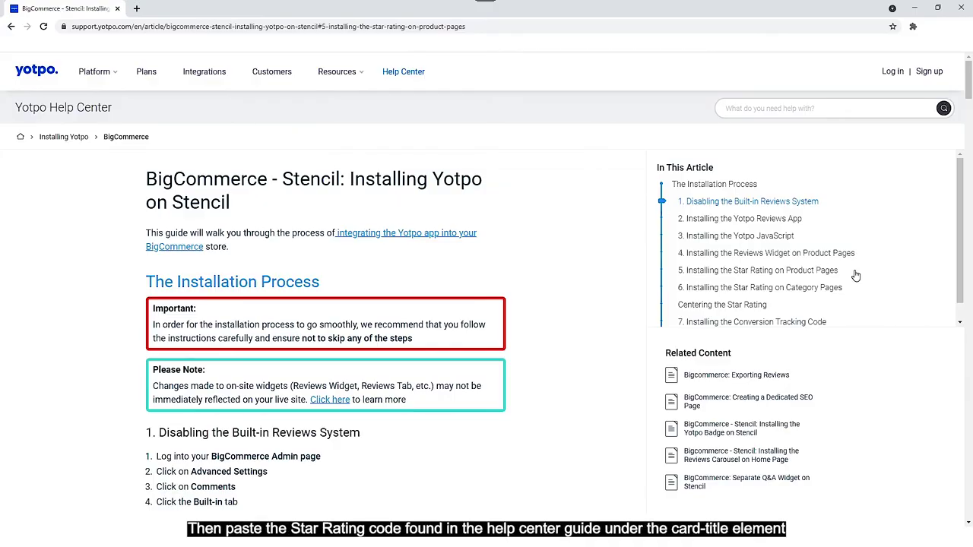
# Paste the Yotpo star-rating snippet below the card-title heading in card.html and save it.
pyautogui.click(855, 270)
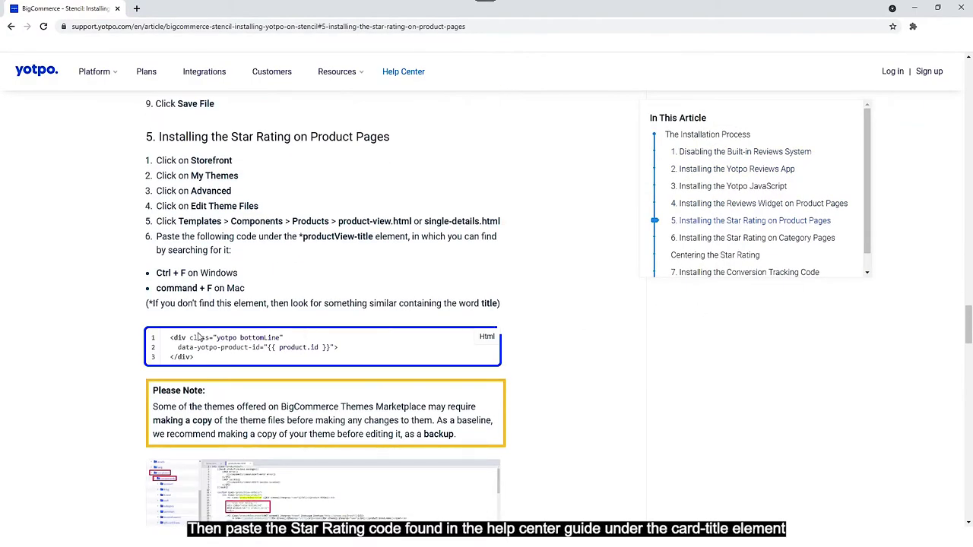
pyautogui.moveTo(171, 340); pyautogui.dragTo(201, 361)
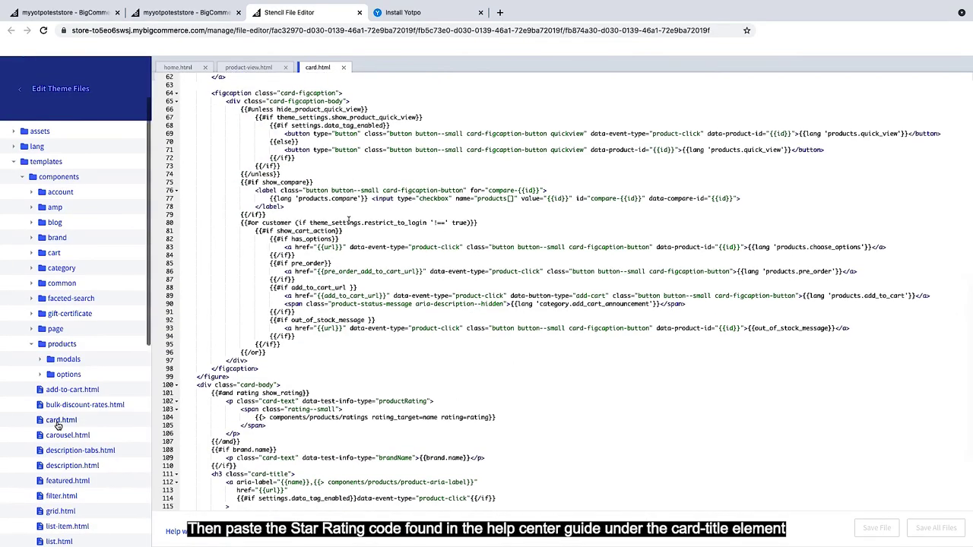
pyautogui.scroll(-5, 349, 220)
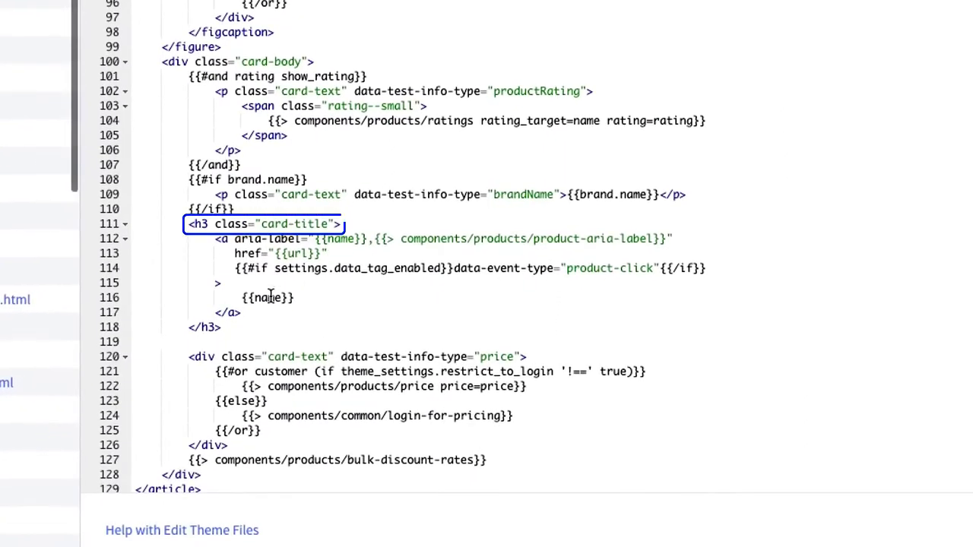
pyautogui.click(218, 341)
pyautogui.write('<div class="yotpo bottomLine"  data-product-id="{{id}}"> </div>')
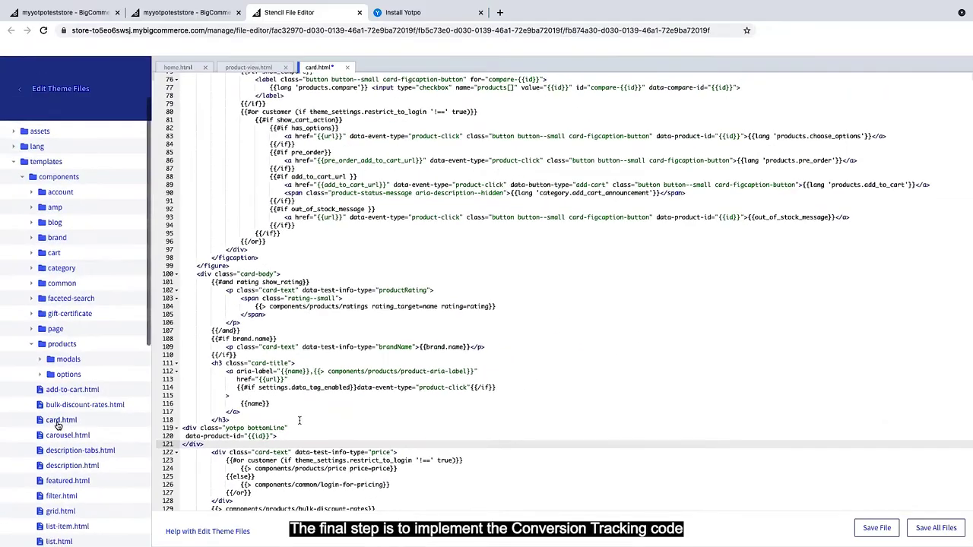
pyautogui.click(877, 527)
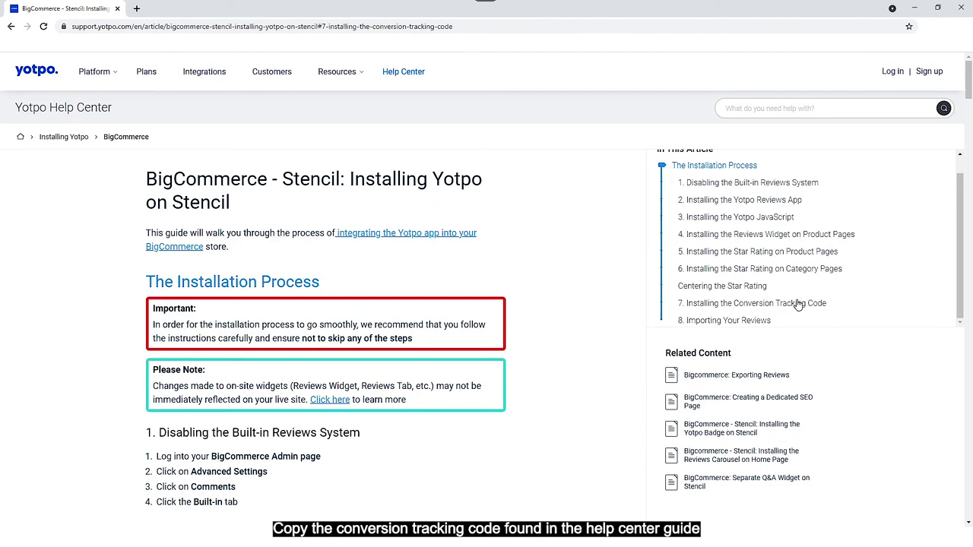
# Connect Affiliate Conversion Tracking with the Yotpo code, then open Yotpo's BigCommerce Stencil installation article.
pyautogui.click(798, 303)
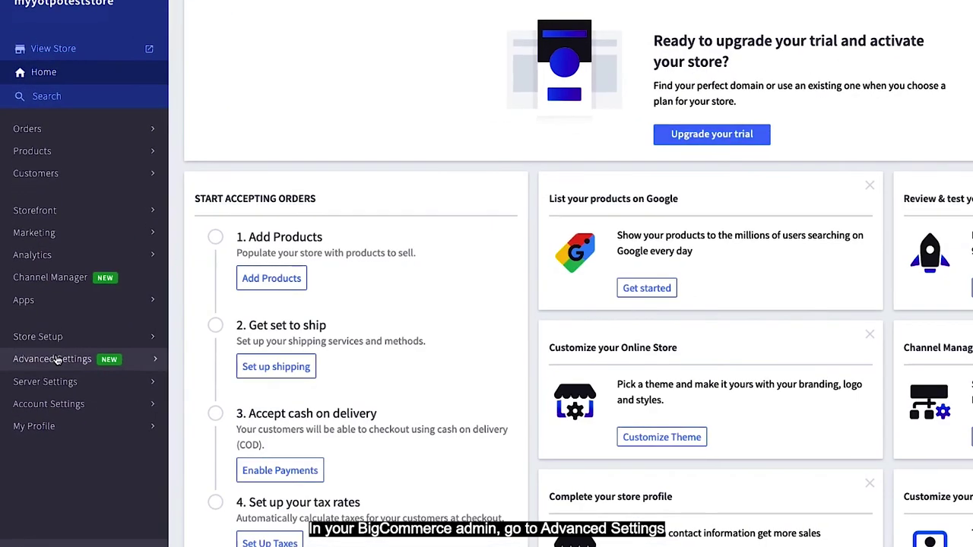
pyautogui.click(55, 362)
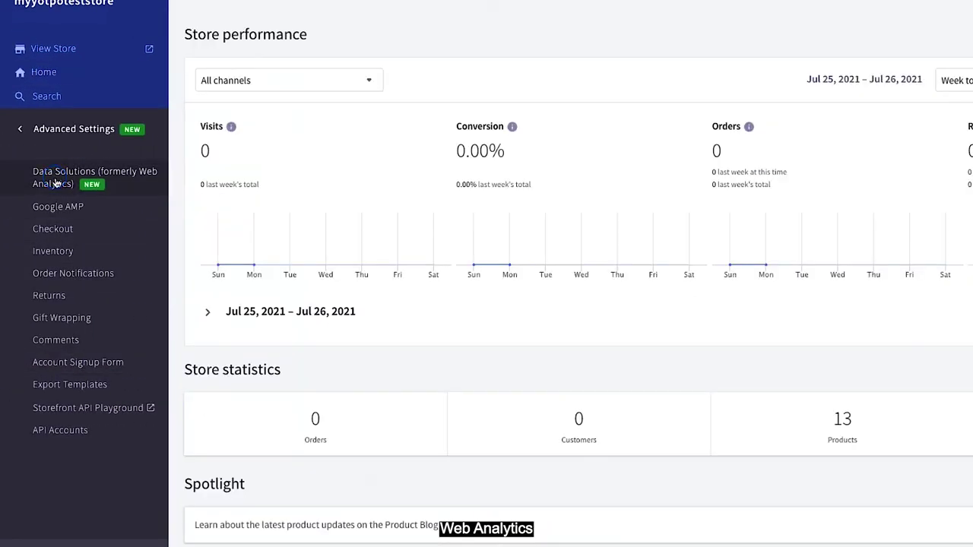
pyautogui.click(55, 183)
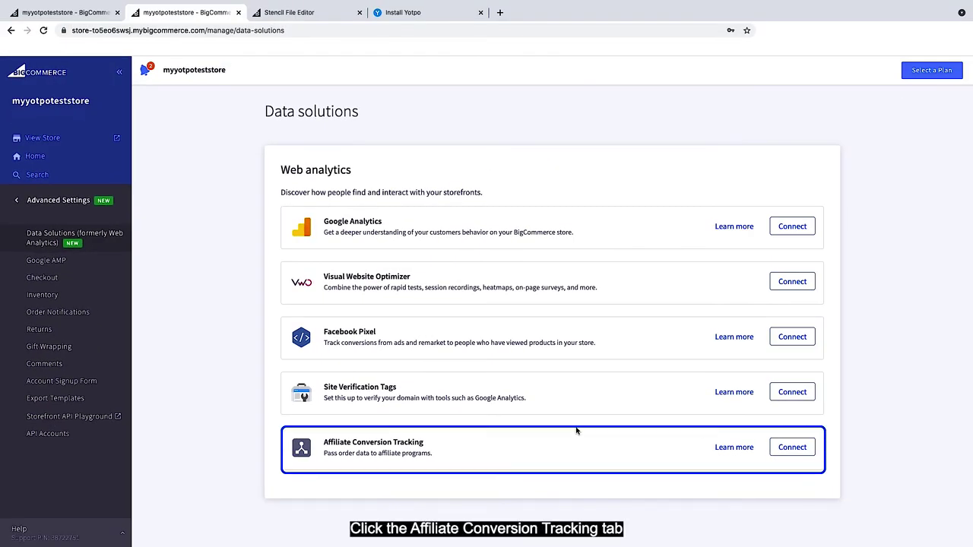
pyautogui.click(777, 449)
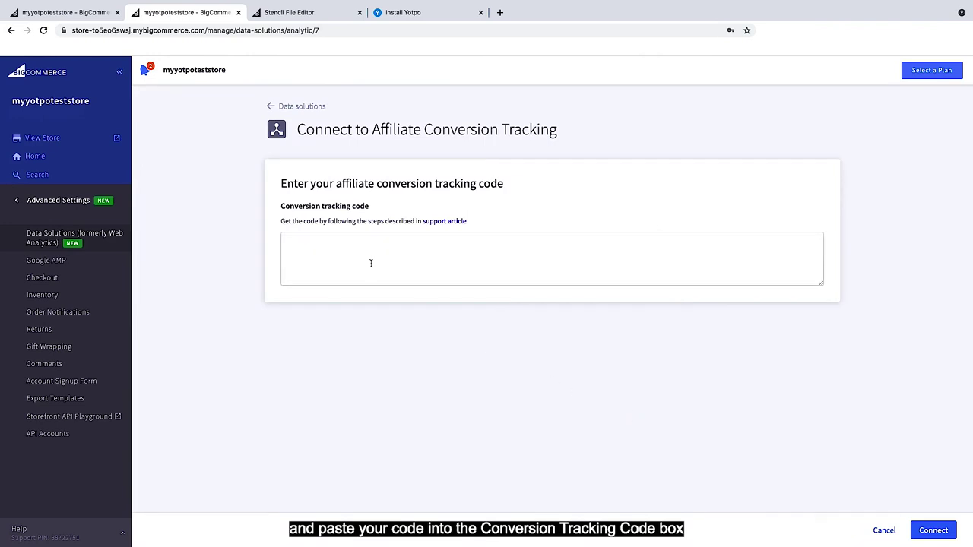
pyautogui.hotkey('ctrl', 'v')
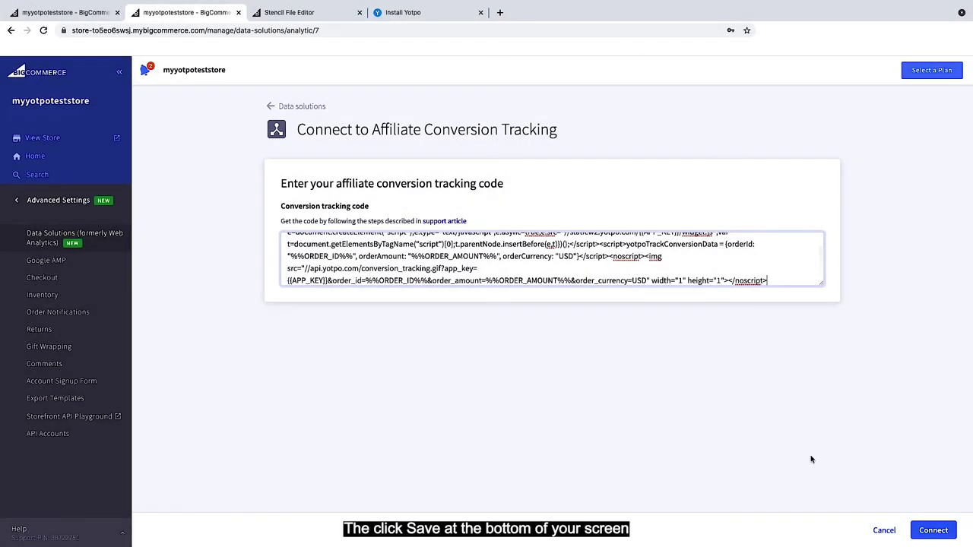
pyautogui.click(945, 538)
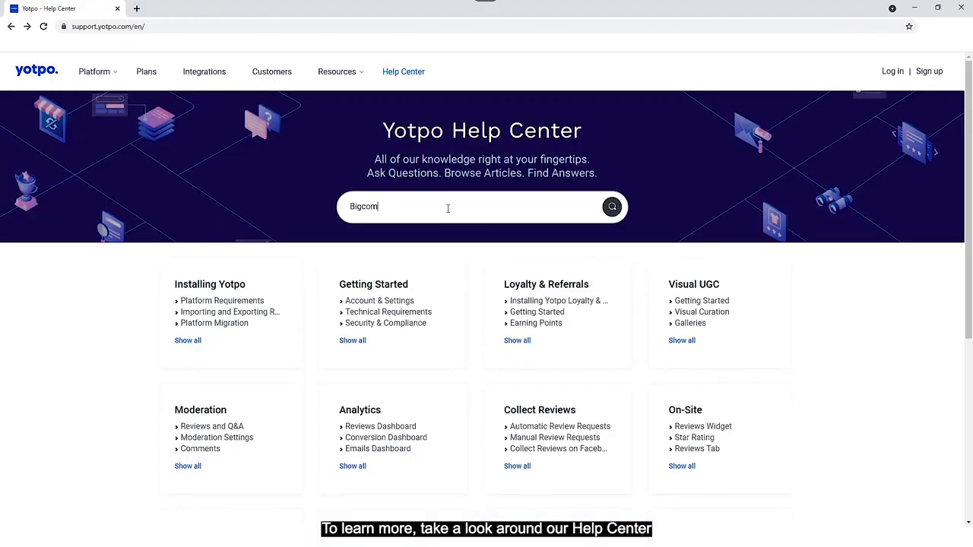
pyautogui.write('erce Stenci')
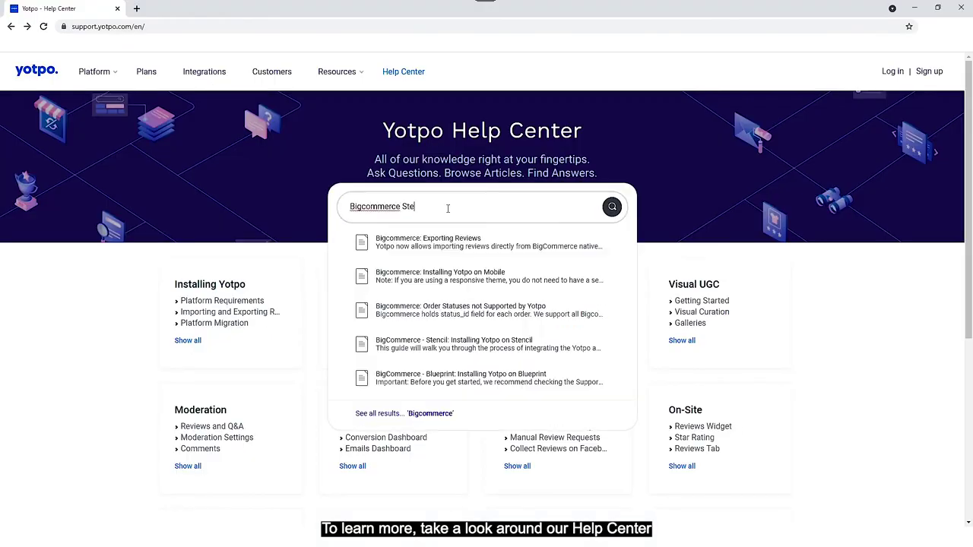
pyautogui.write('l')
pyautogui.click(540, 245)
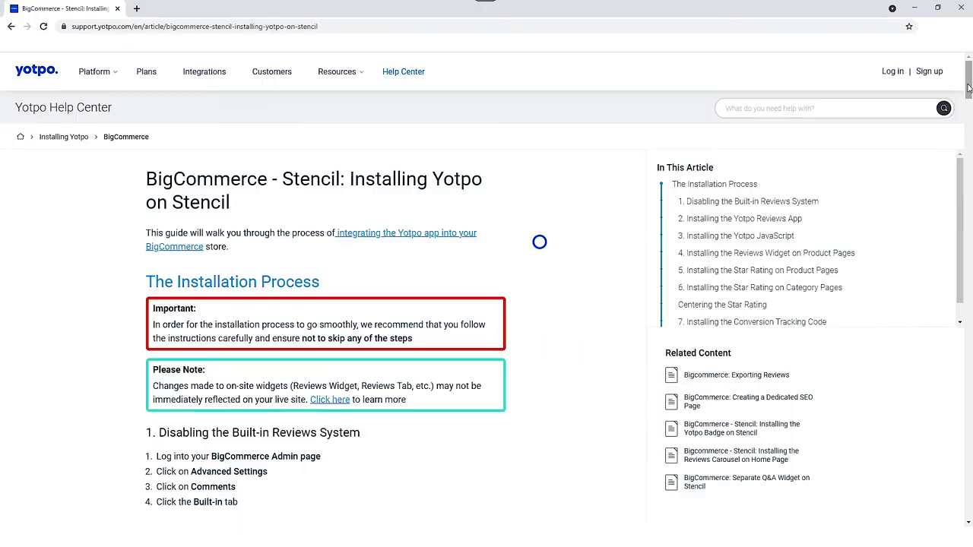